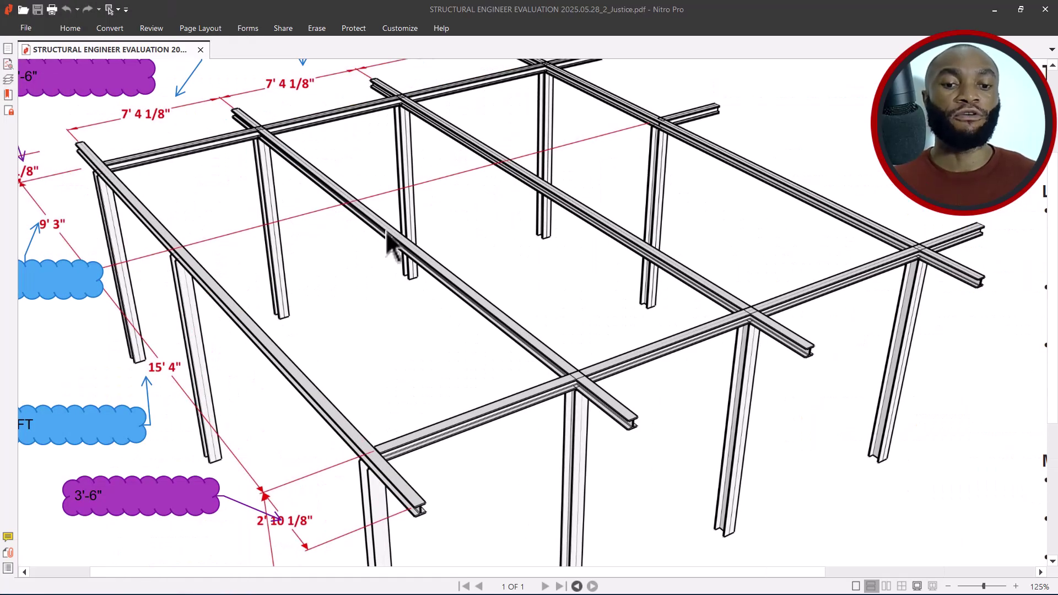
- Examine the schematic model's bay spans, overhangs and column height dimensions in the structural evaluation PDF
scroll(396, 233, "down", 2, "ctrl")
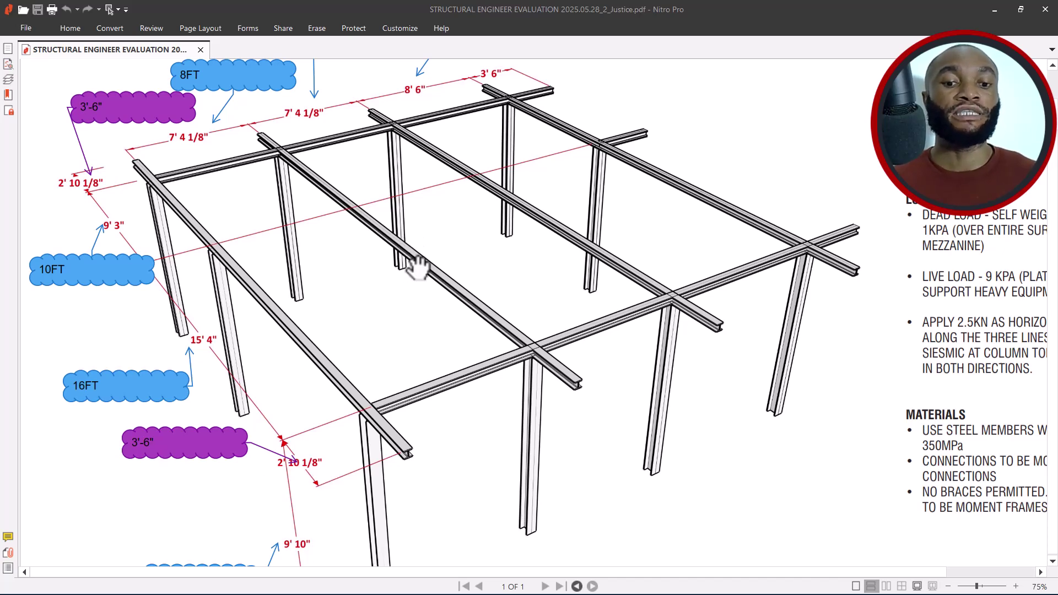
scroll(476, 268, "down", 1, "ctrl")
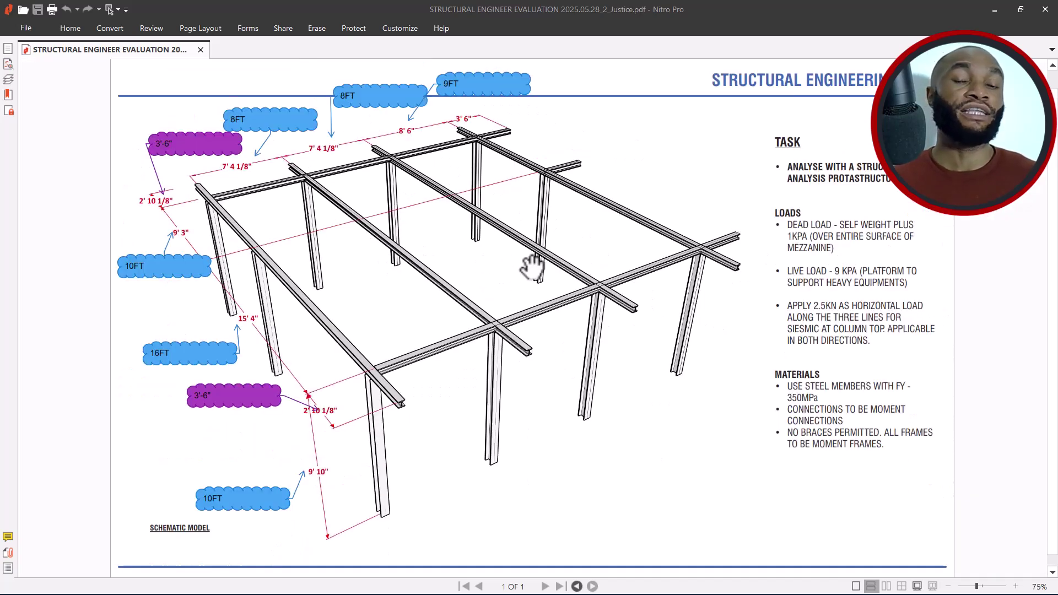
scroll(832, 156, "up", 1, "ctrl")
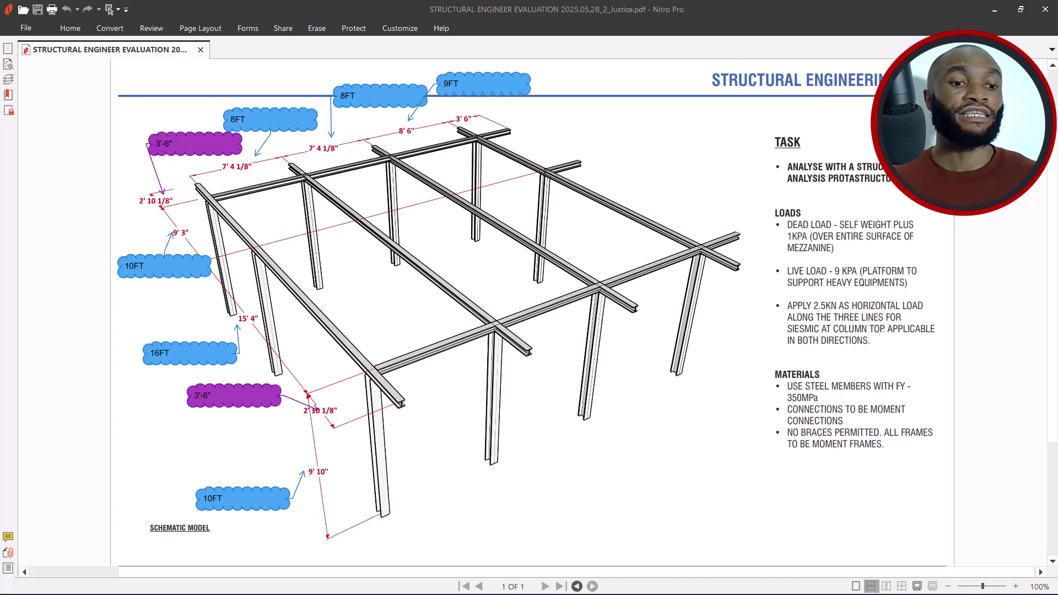
scroll(849, 163, "up", 2, "ctrl")
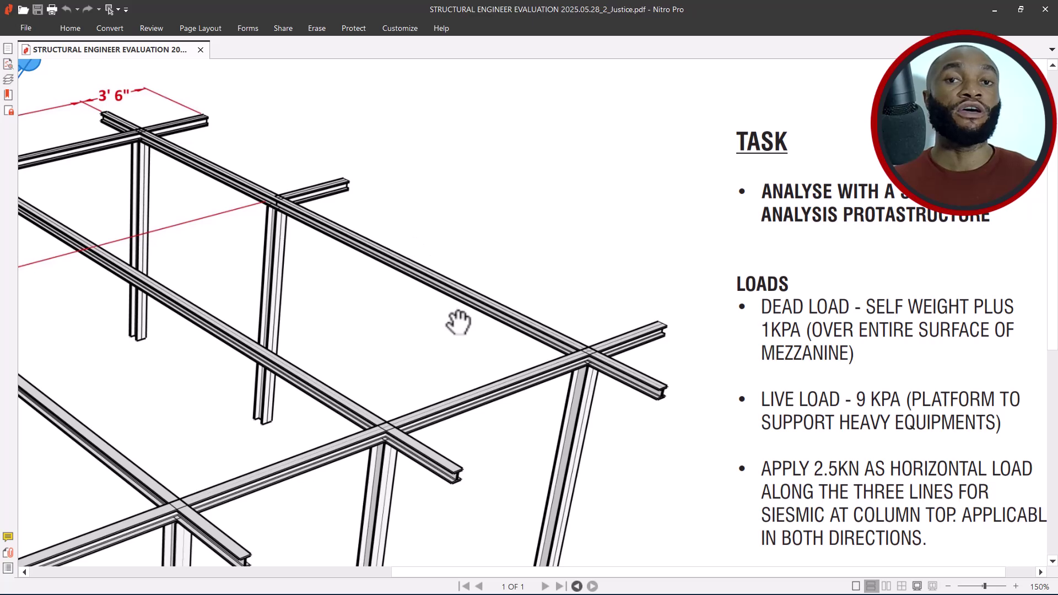
scroll(473, 300, "down", 1)
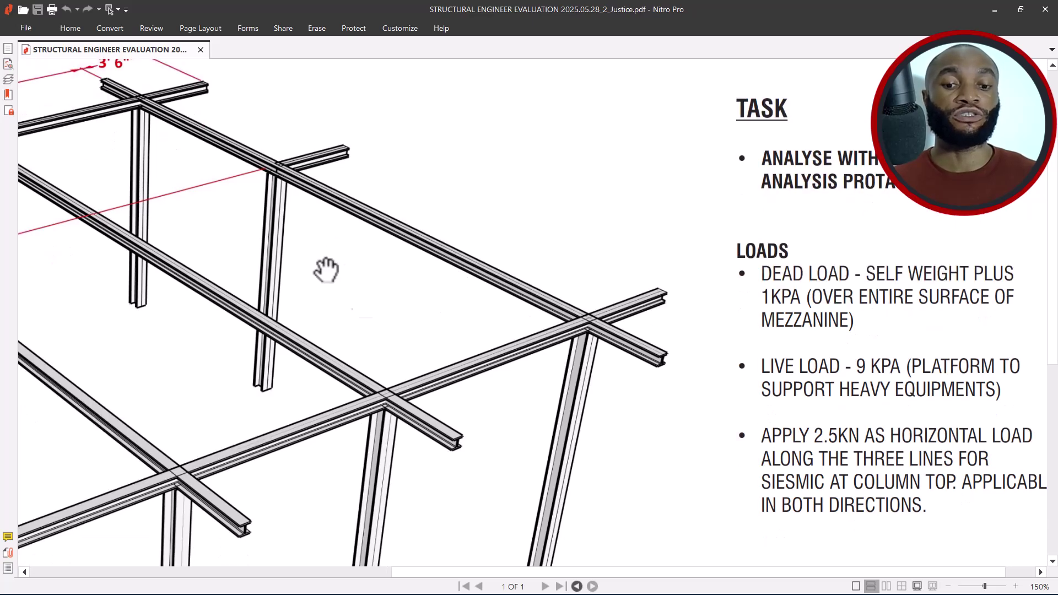
scroll(484, 309, "down", 3, "ctrl")
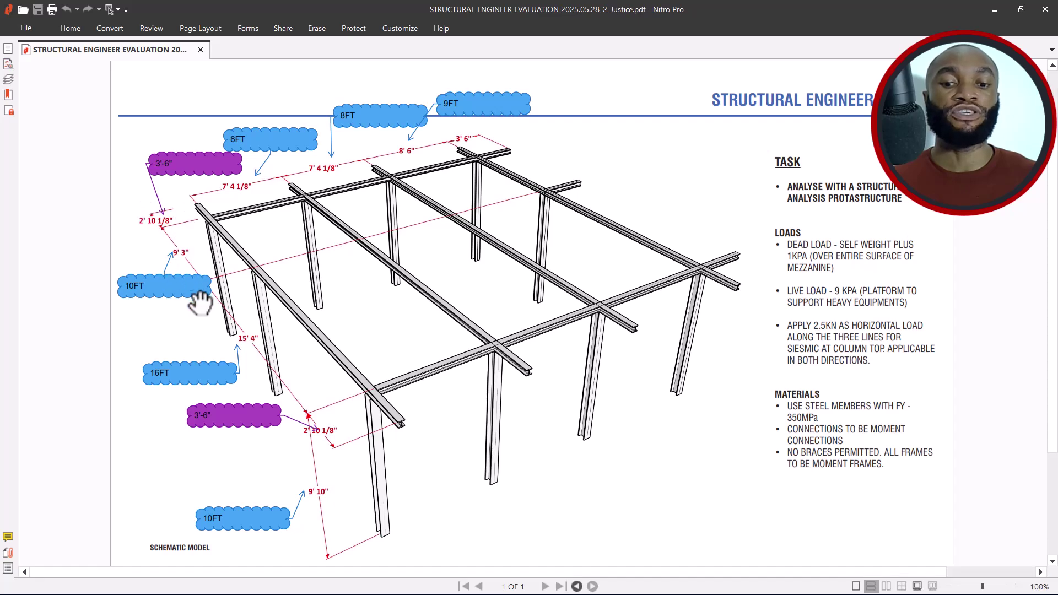
scroll(193, 295, "up", 1, "ctrl")
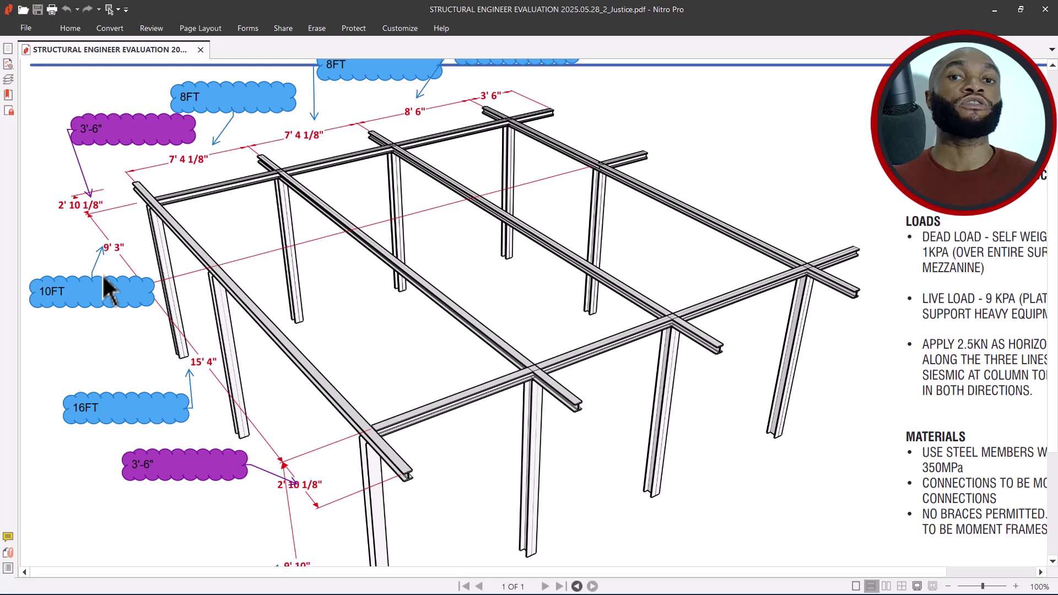
left_click_drag(604, 312, 505, 307)
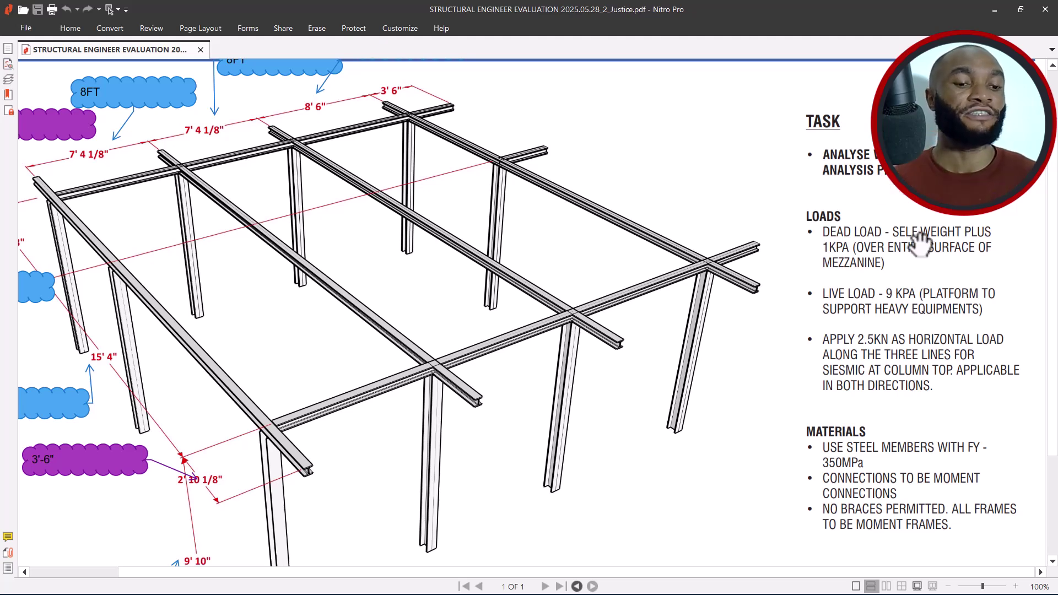
- Read the load requirements and mark the dead load and live load values in the text
scroll(874, 248, "down", 2)
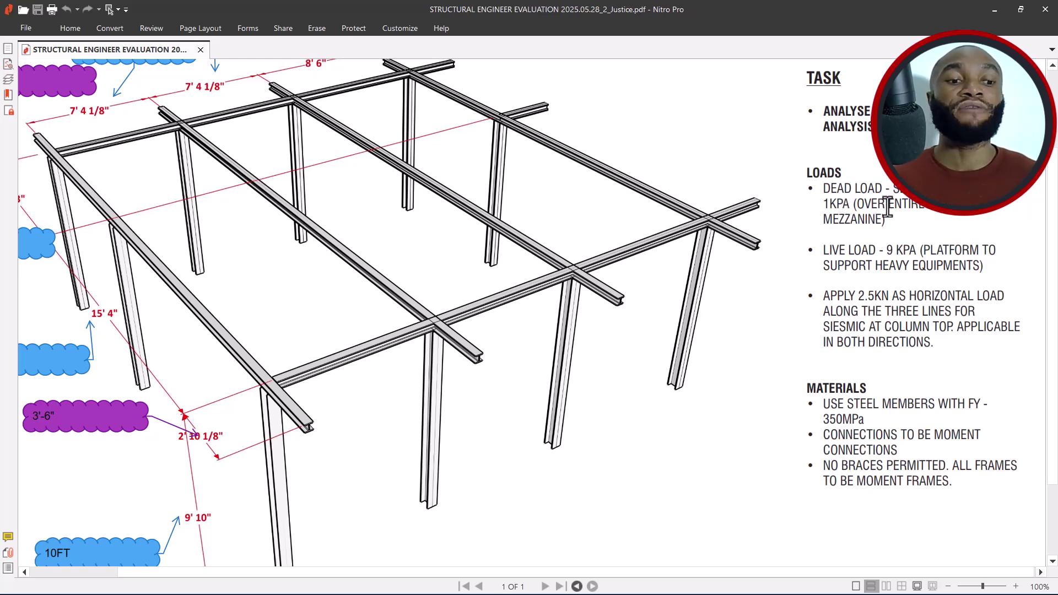
left_click_drag(849, 206, 823, 207)
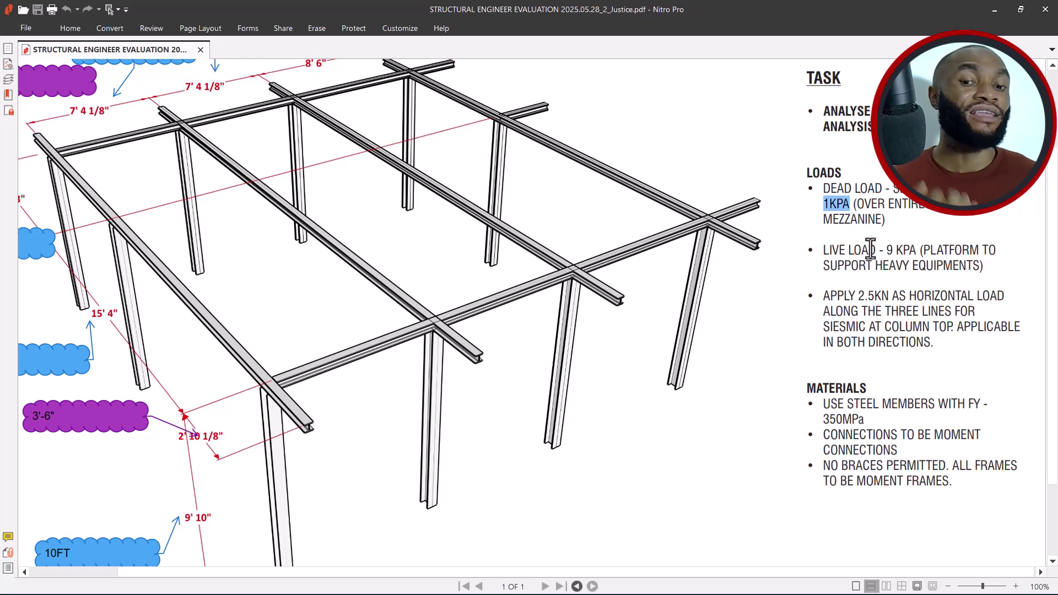
left_click(889, 254)
left_click_drag(890, 254, 916, 250)
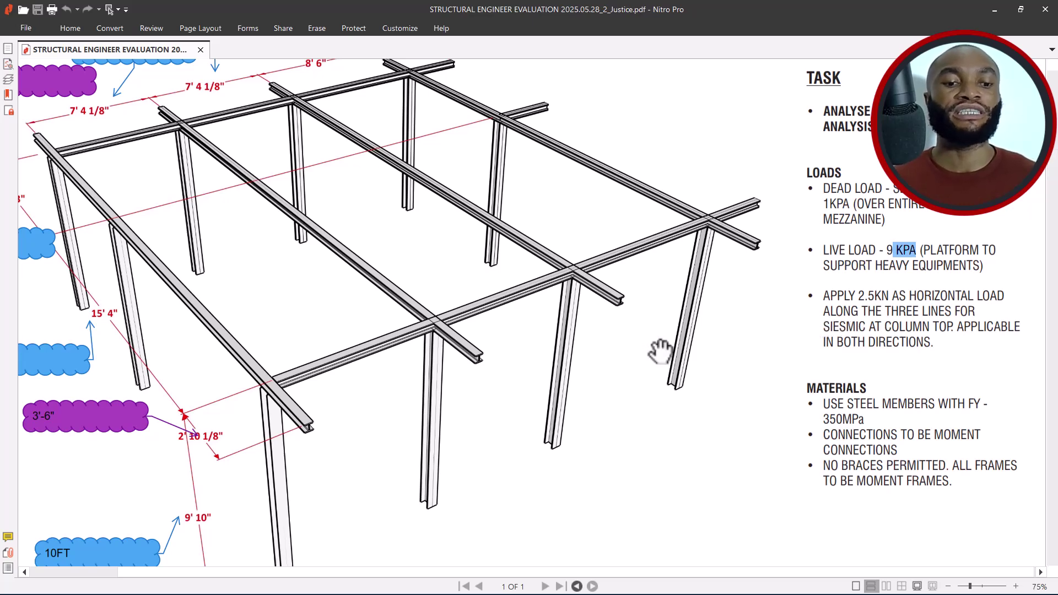
- Examine the horizontal seismic load requirement in the PDF and compare it with the column tops in the schematic frame
scroll(666, 348, "down", 2, "ctrl")
scroll(553, 232, "up", 1, "ctrl")
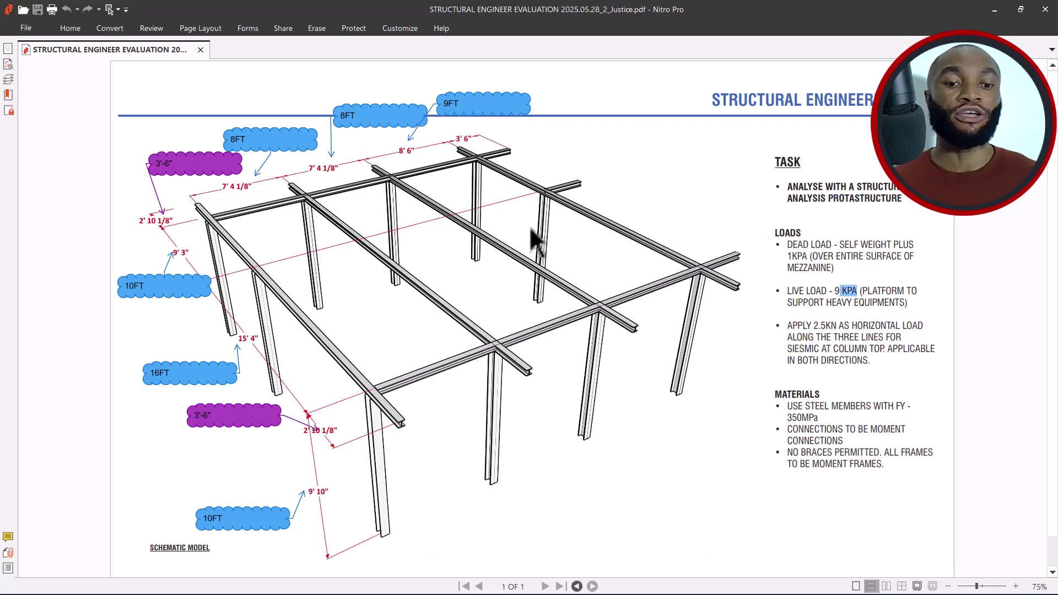
scroll(504, 256, "up", 1, "ctrl")
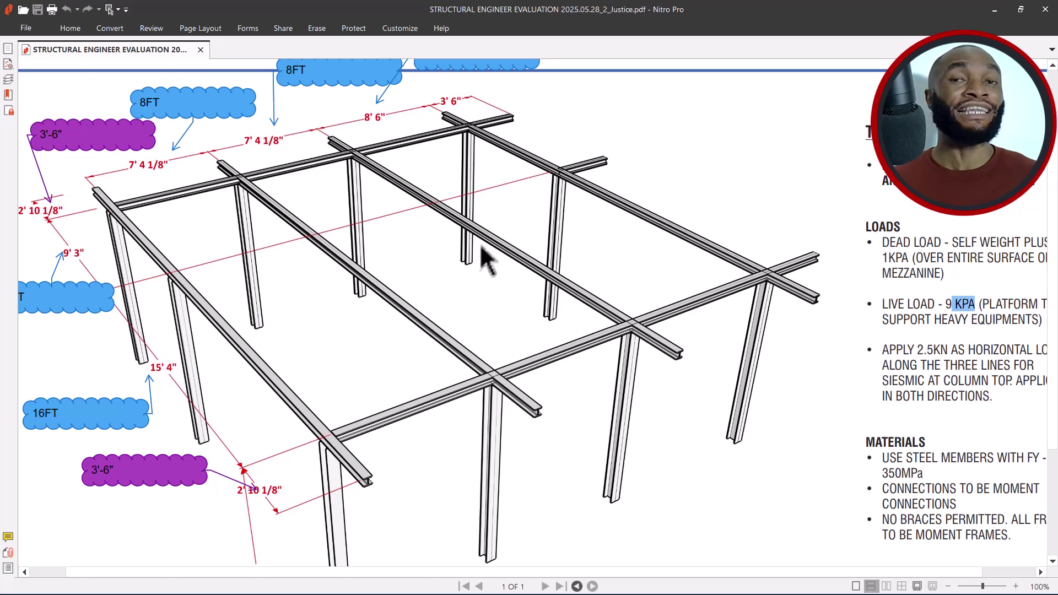
scroll(478, 255, "down", 1, "ctrl")
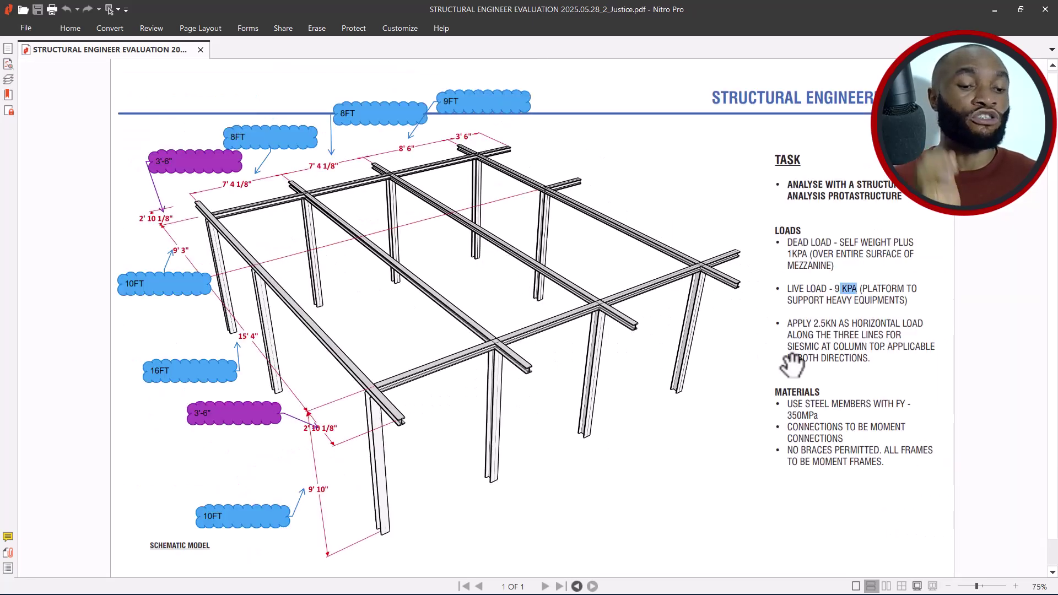
scroll(849, 339, "up", 2, "ctrl")
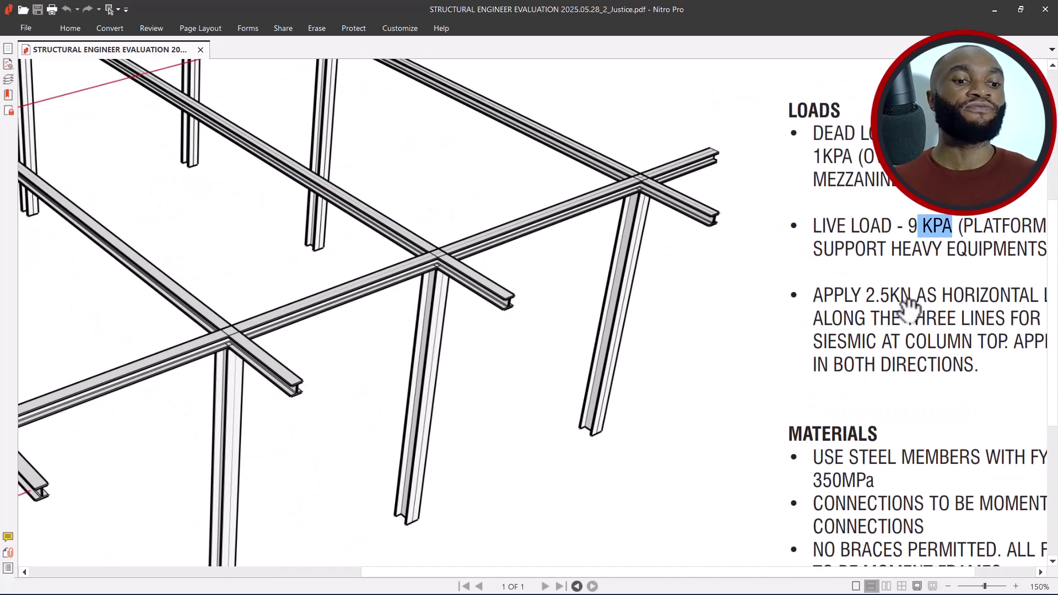
left_click_drag(947, 306, 823, 307)
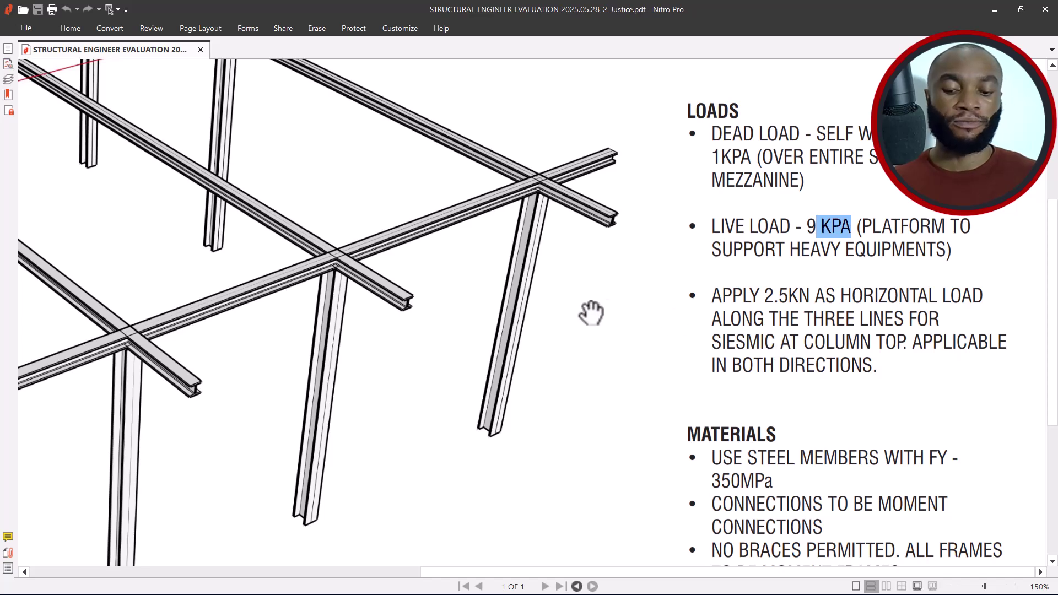
left_click_drag(473, 271, 699, 267)
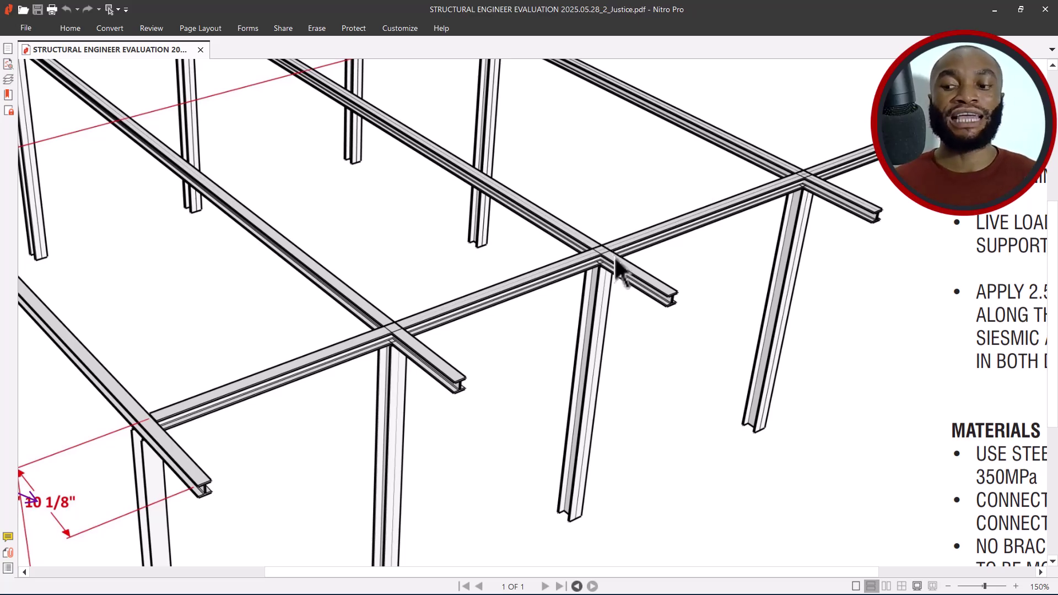
scroll(603, 298, "down", 1, "ctrl")
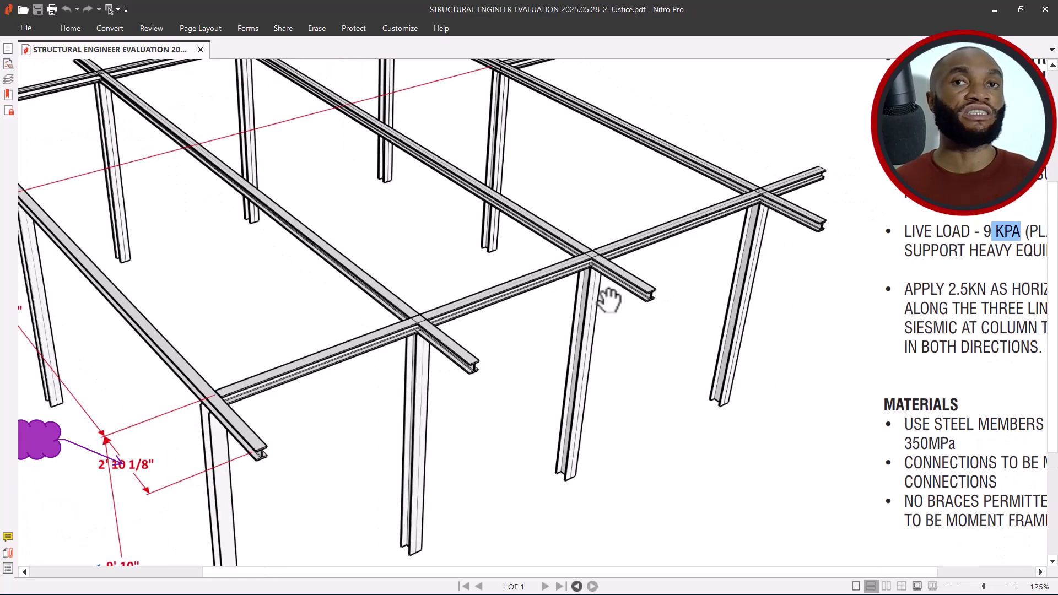
scroll(581, 317, "down", 1, "ctrl")
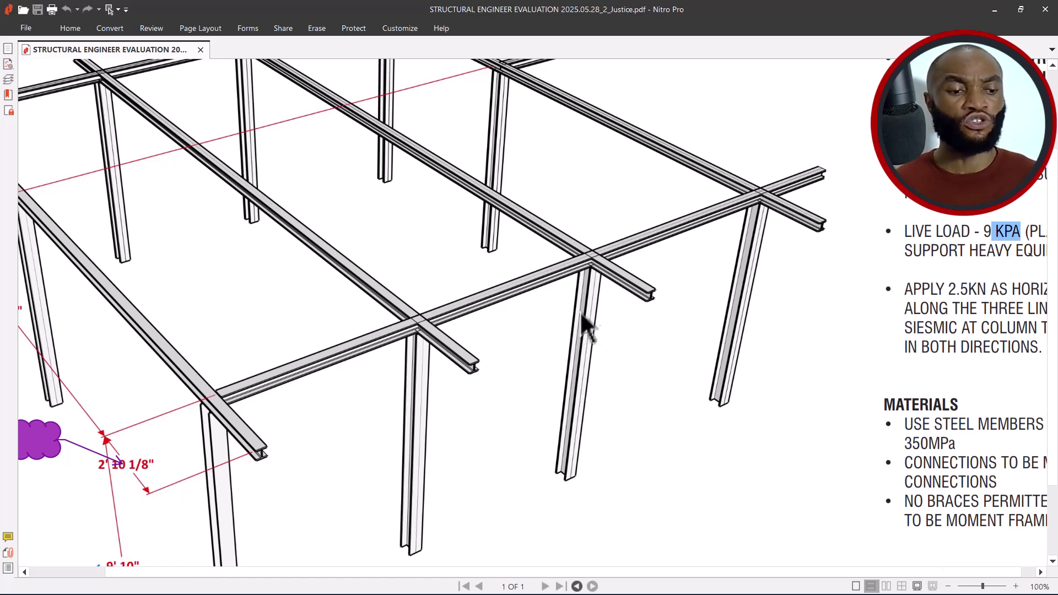
left_click_drag(878, 333, 776, 310)
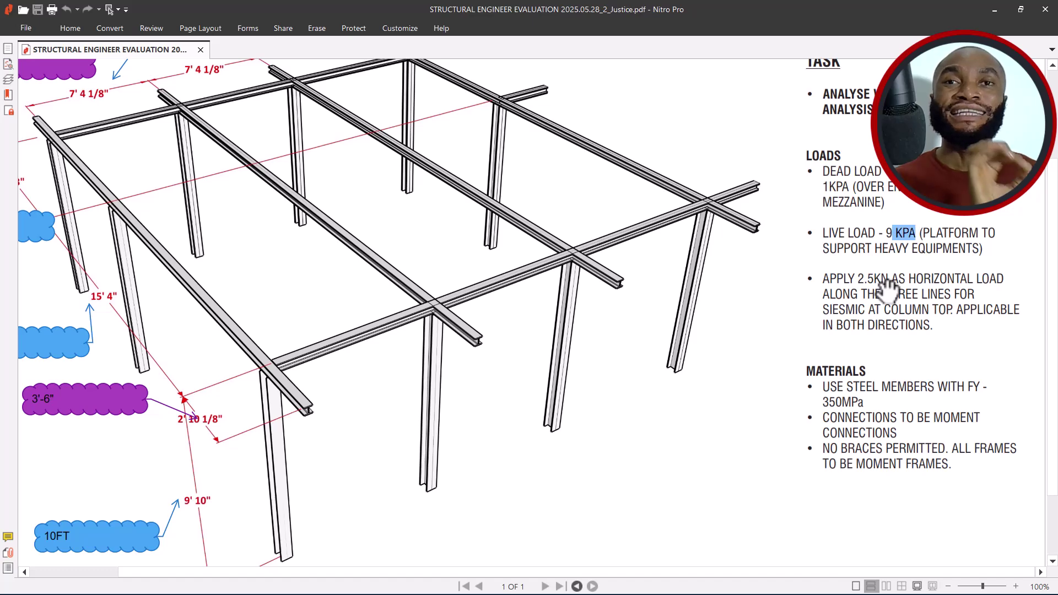
mouse_move(503, 273)
left_mouse_down()
mouse_move(558, 307)
mouse_move(603, 357)
left_mouse_up()
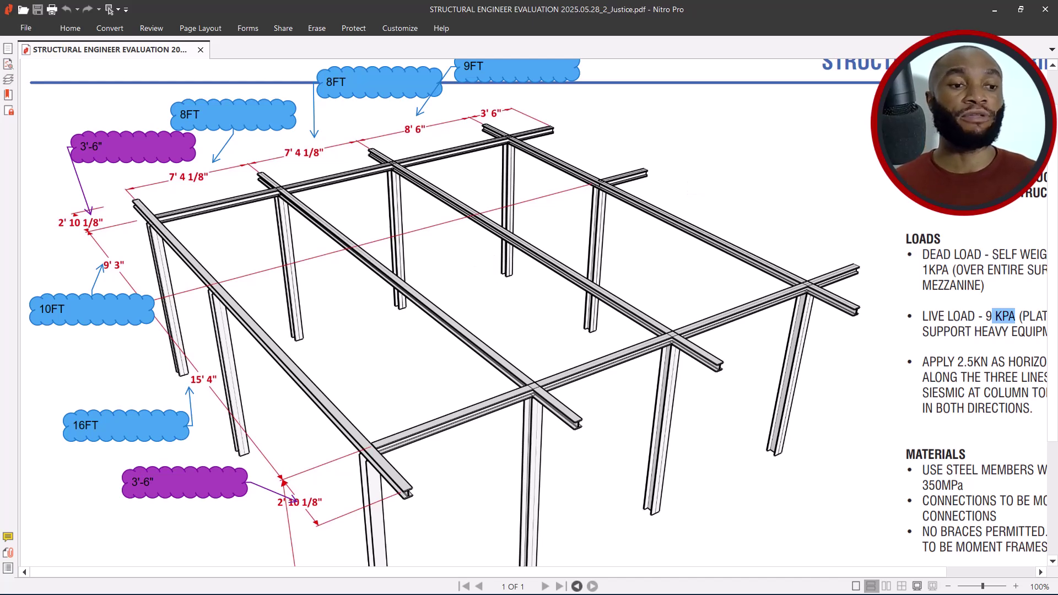
- Examine the steel frame of the Equipment-Platform project in the ProtaStructure 3D view from several distances
middle_click_drag(612, 202, 576, 226)
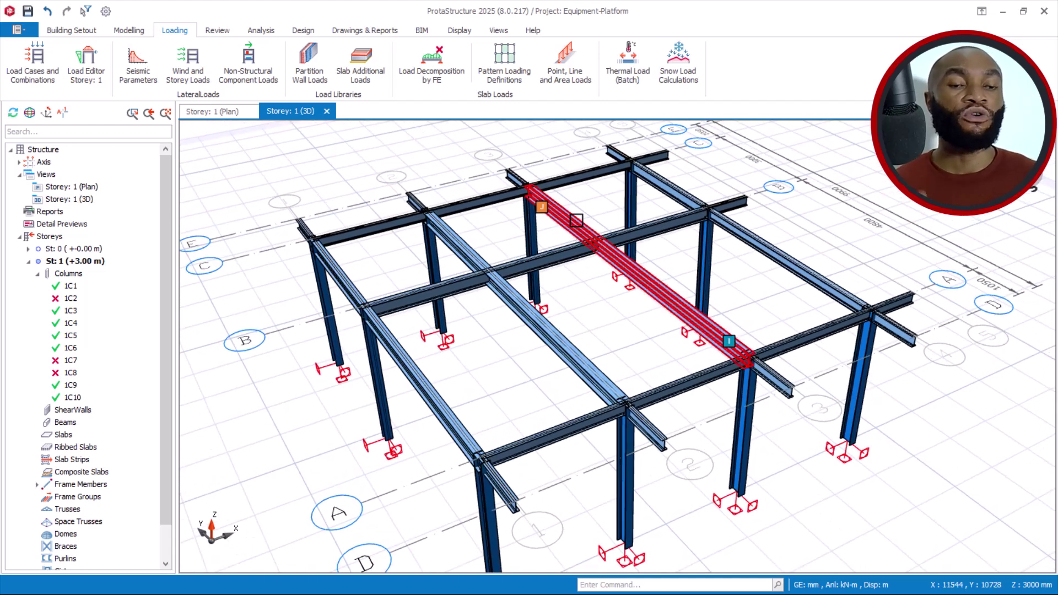
scroll(664, 207, "up", 2)
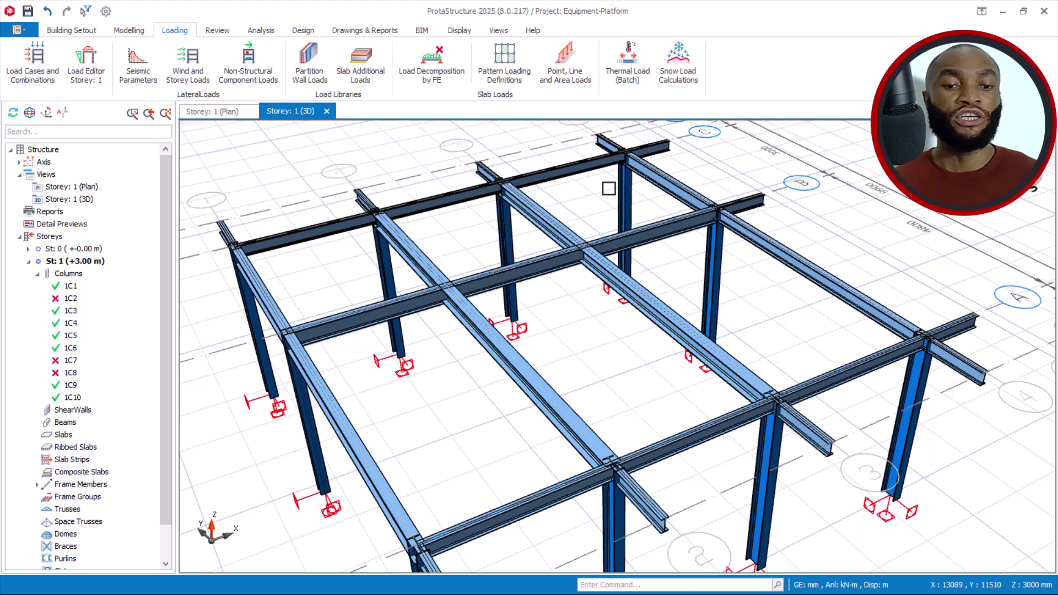
middle_click_drag(567, 326, 560, 309)
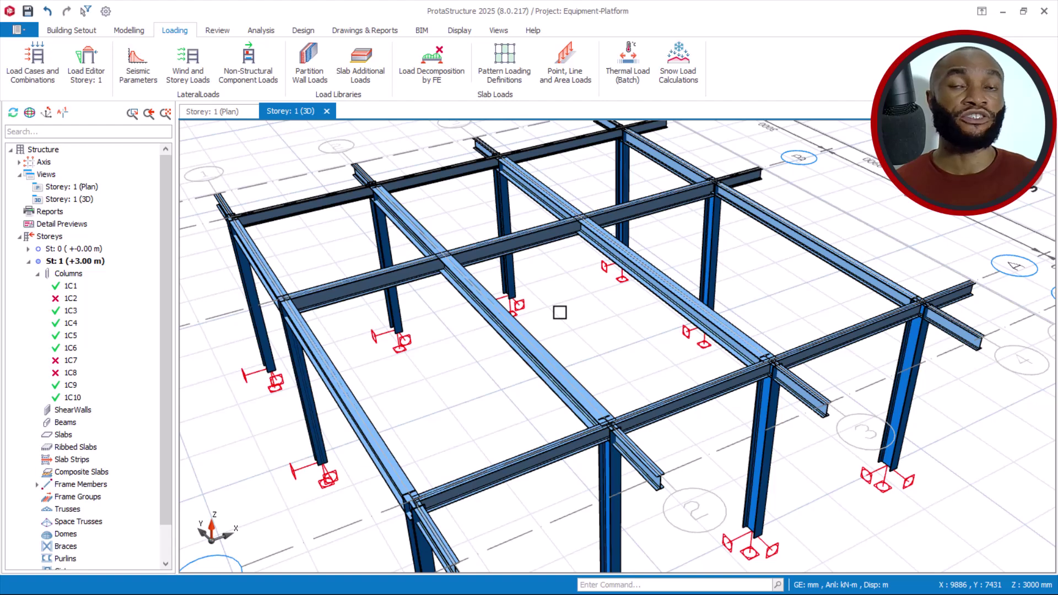
mouse_move(562, 291)
middle_mouse_down()
mouse_move(534, 326)
mouse_move(550, 296)
mouse_move(579, 279)
mouse_move(614, 295)
mouse_move(548, 303)
mouse_move(629, 263)
mouse_move(642, 325)
middle_mouse_up()
scroll(550, 296, "down", 3)
scroll(607, 268, "up", 3)
scroll(607, 268, "down", 3)
left_click(629, 264)
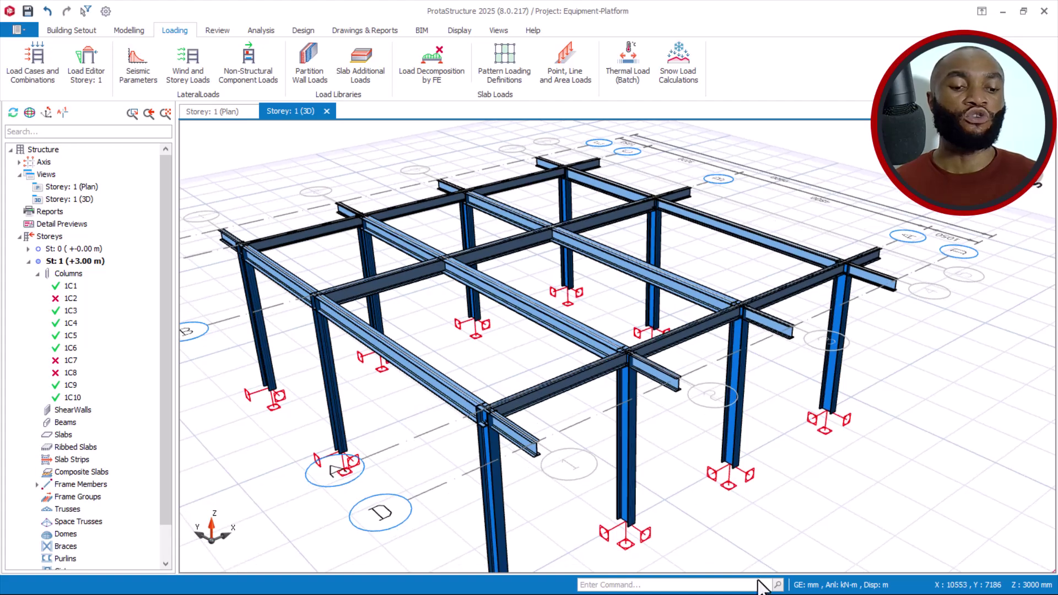
- Minimise the open windows, switch to the evaluation PDF in Nitro Pro and examine the beam layout of the schematic
left_click(1023, 12)
left_click(1014, 234)
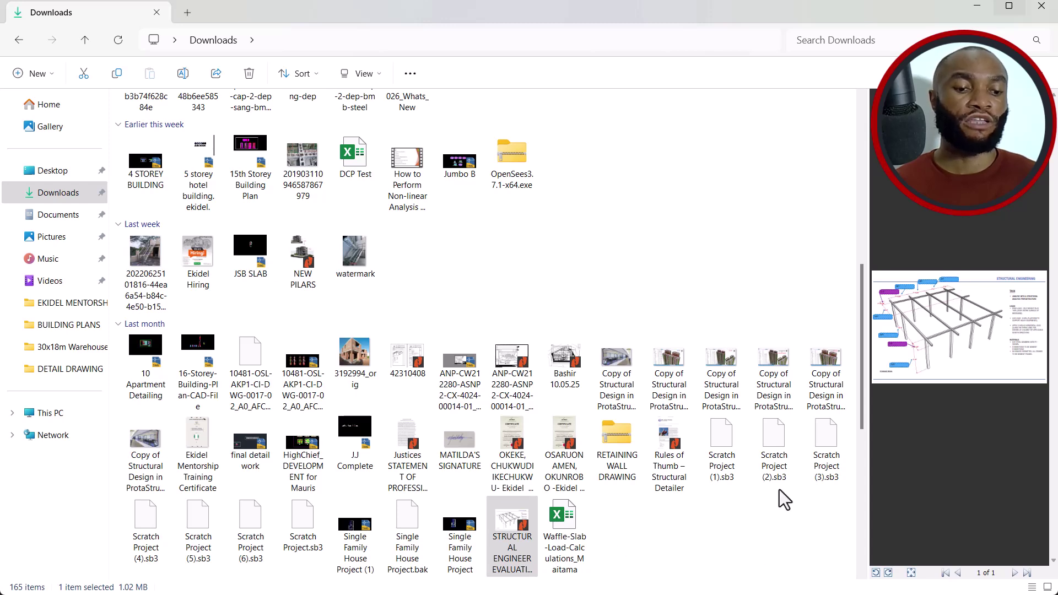
left_click(1009, 6)
left_click(974, 12)
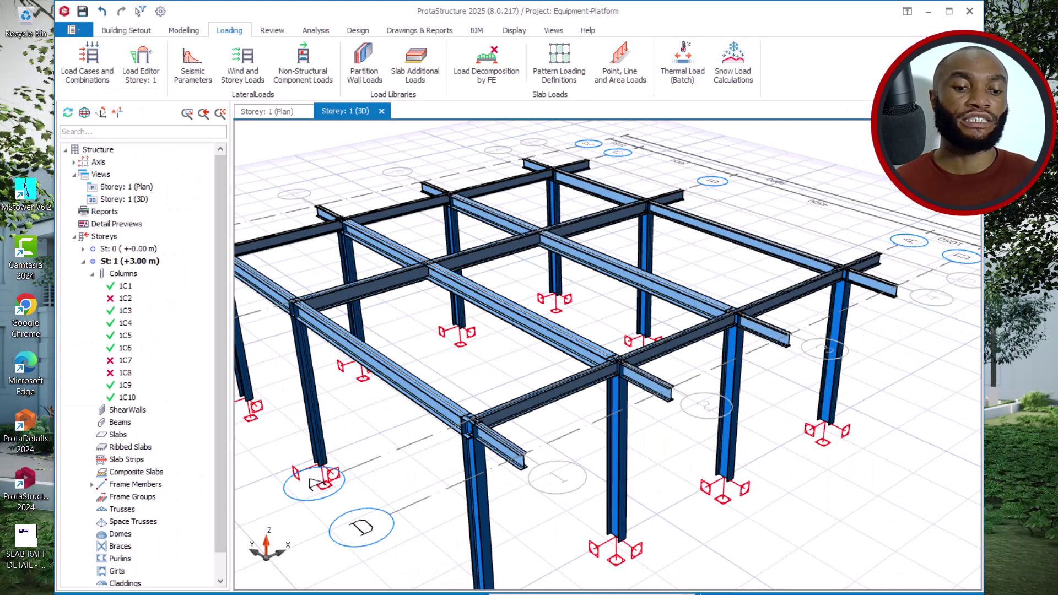
left_click(928, 11)
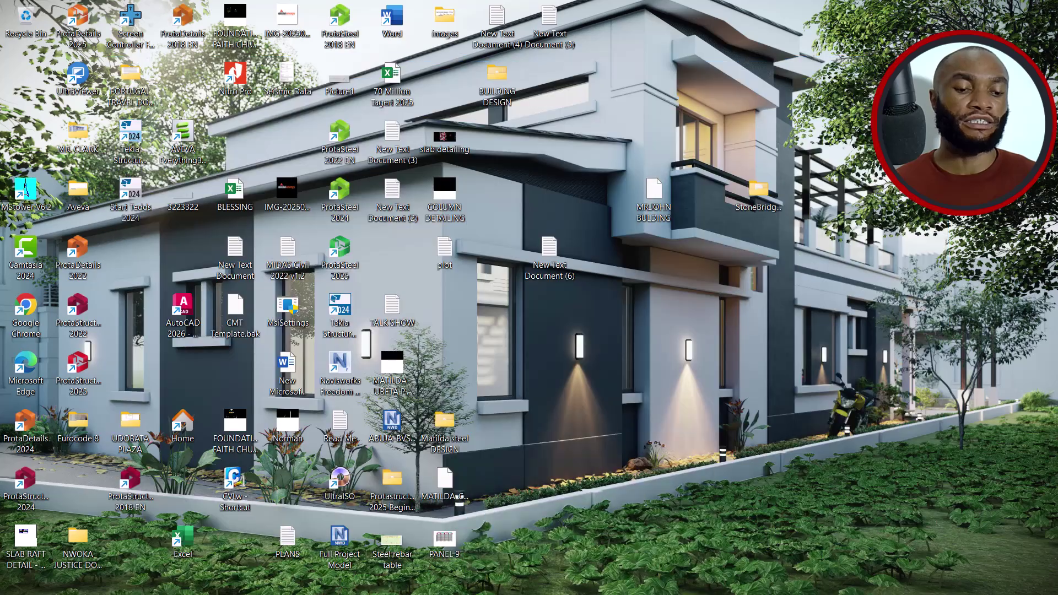
left_click(744, 580)
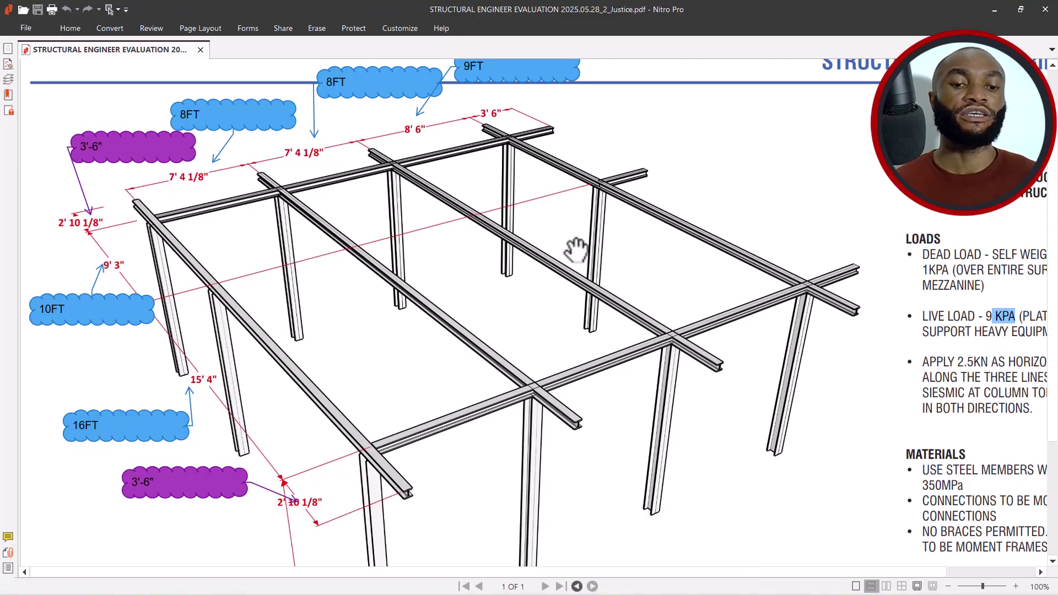
mouse_move(466, 298)
left_mouse_down()
mouse_move(508, 371)
mouse_move(513, 333)
left_mouse_up()
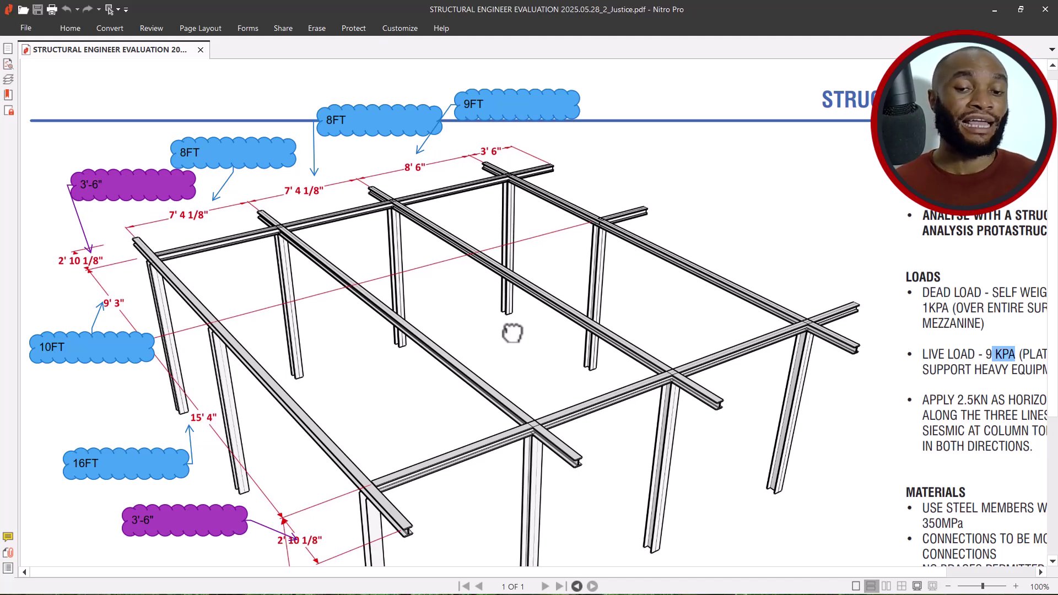
left_click_drag(513, 333, 720, 102)
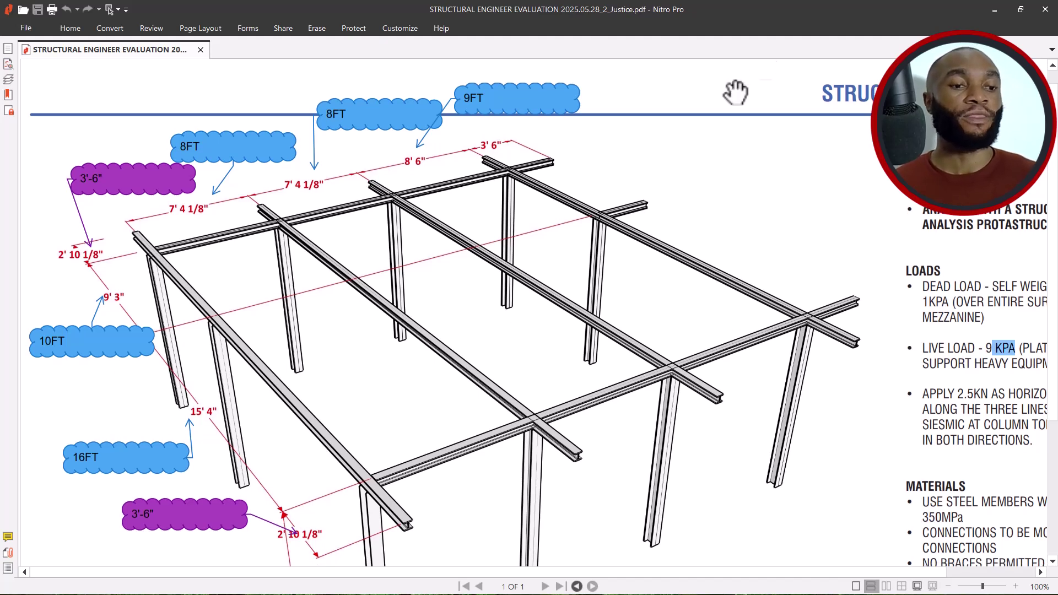
- Switch back to the Equipment-Platform project in ProtaStructure and maximise its window
left_click(1000, 11)
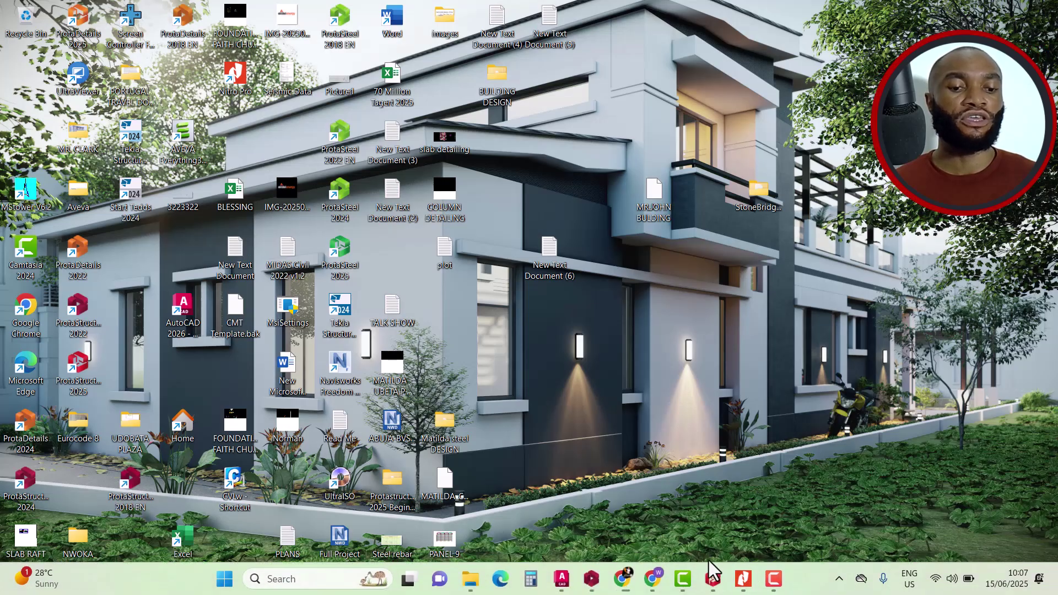
left_click(712, 578)
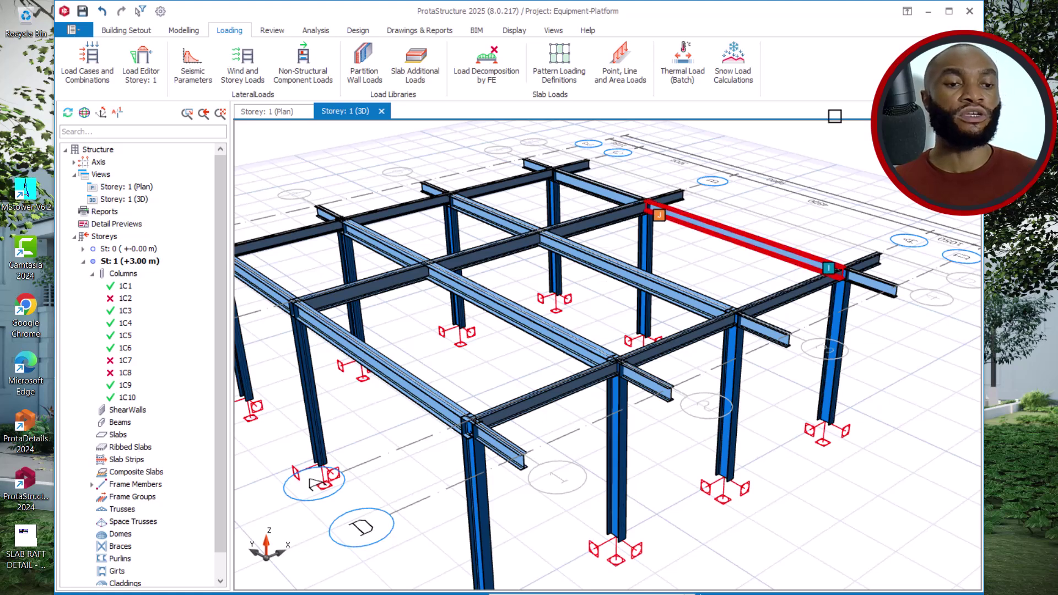
left_click(949, 11)
- Hide the three beam segments along the interior cross line of the platform frame in the 3D view
left_click(381, 291)
left_click(381, 291)
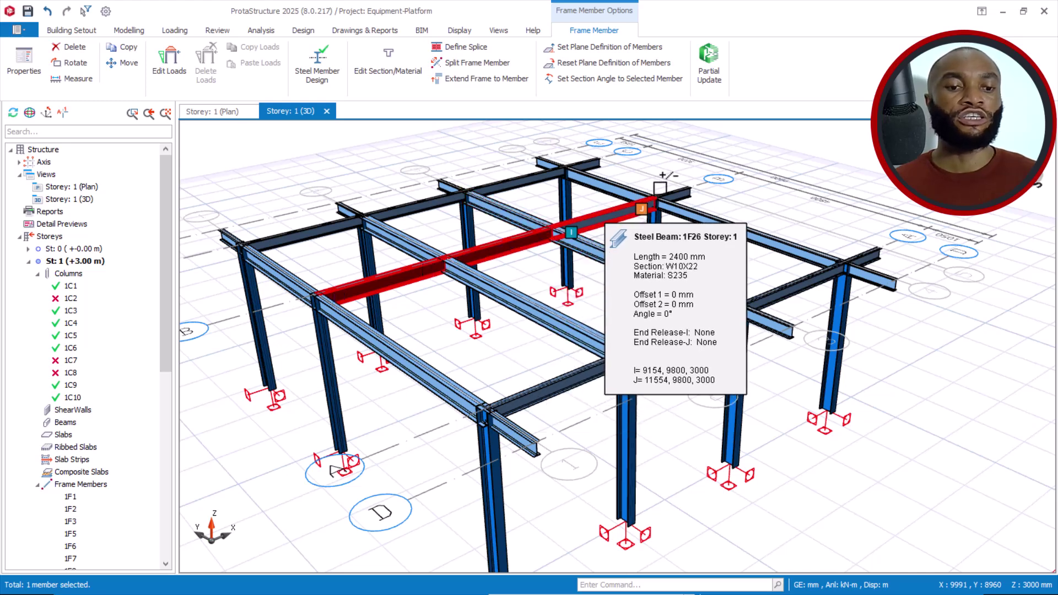
left_click(612, 216)
right_click(742, 166)
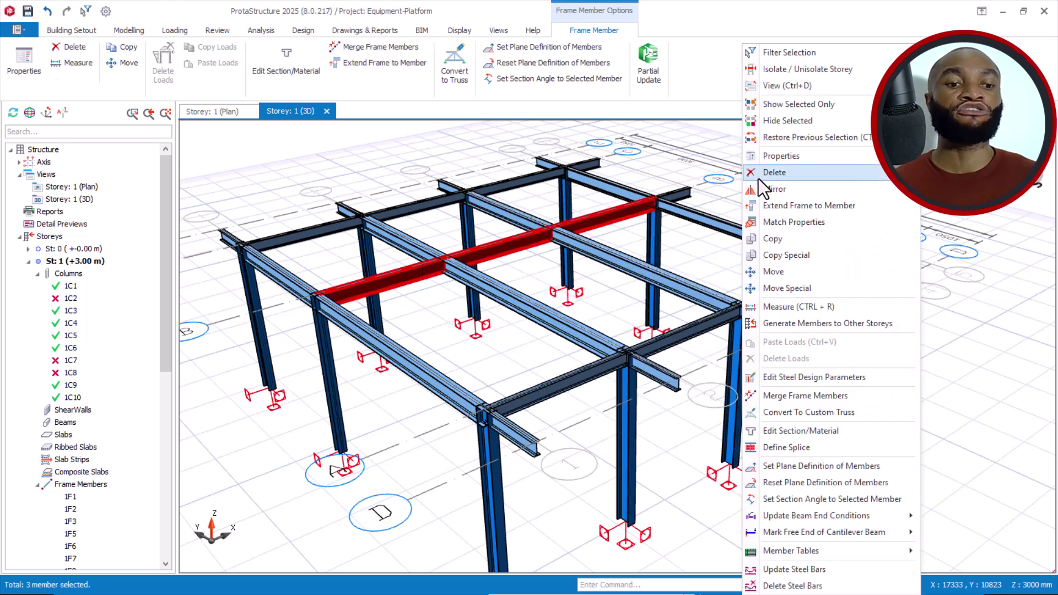
left_click(792, 229)
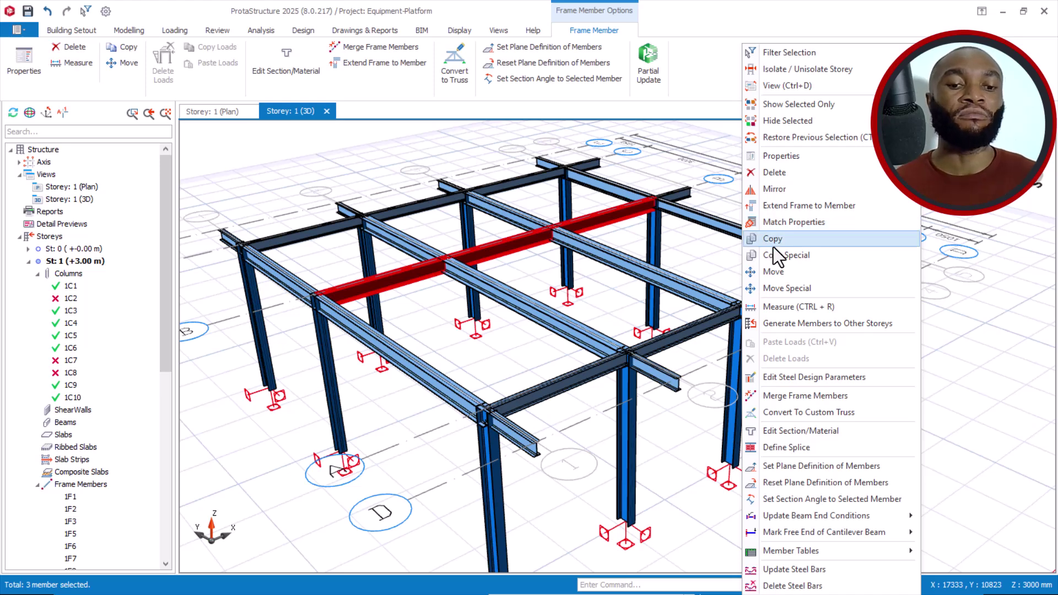
mouse_move(425, 259)
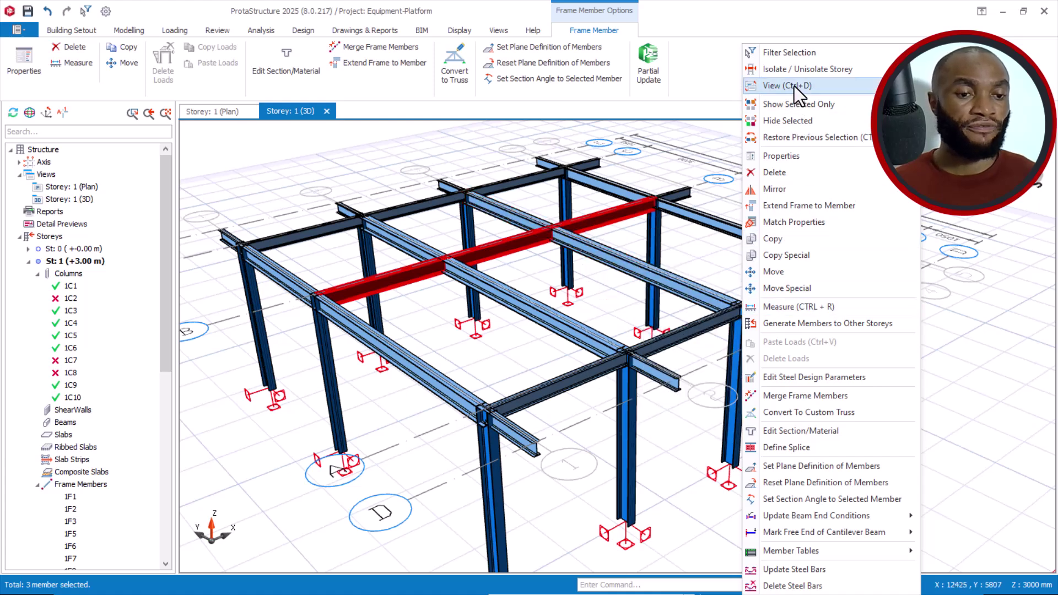
left_click(786, 120)
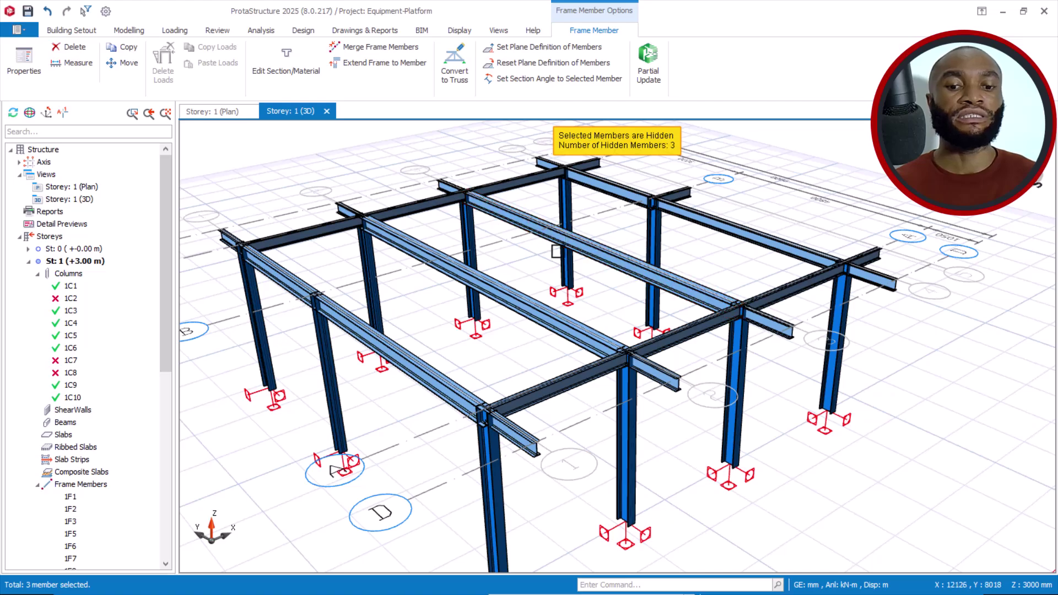
mouse_move(522, 252)
middle_mouse_down()
mouse_move(504, 248)
mouse_move(507, 265)
mouse_move(523, 265)
middle_mouse_up()
right_click(527, 253)
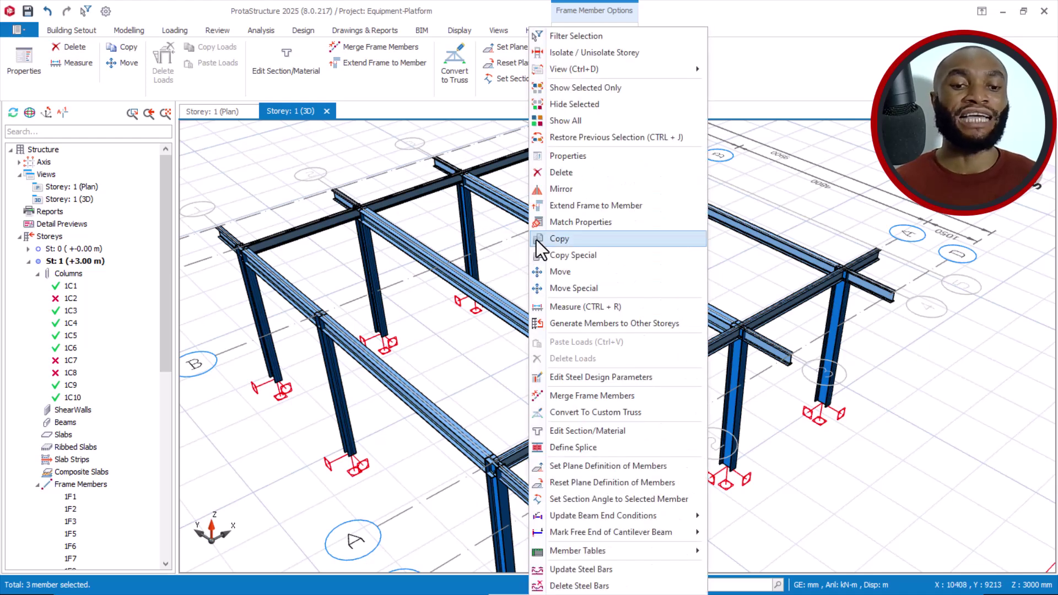
key("h")
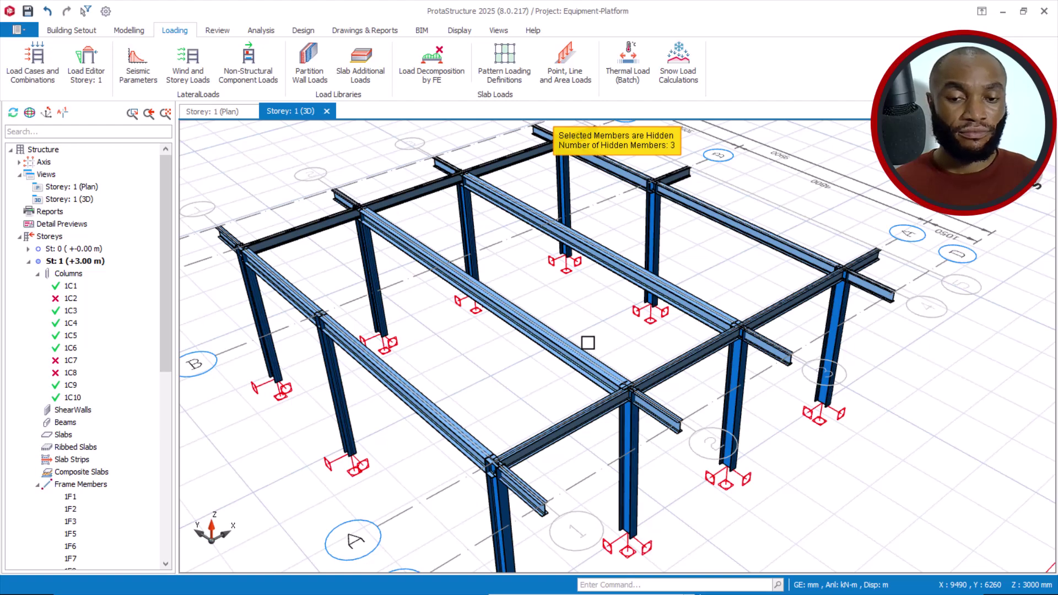
- Open the load editor for the front corner column 1C1 and move its window higher
middle_click_drag(575, 353, 576, 311)
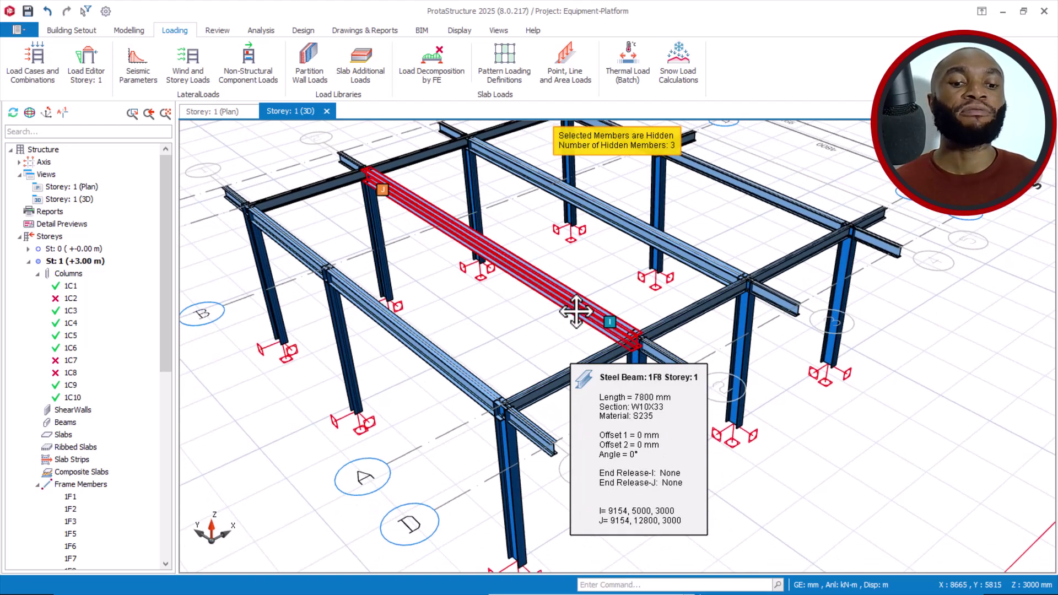
middle_click_drag(535, 349, 536, 333)
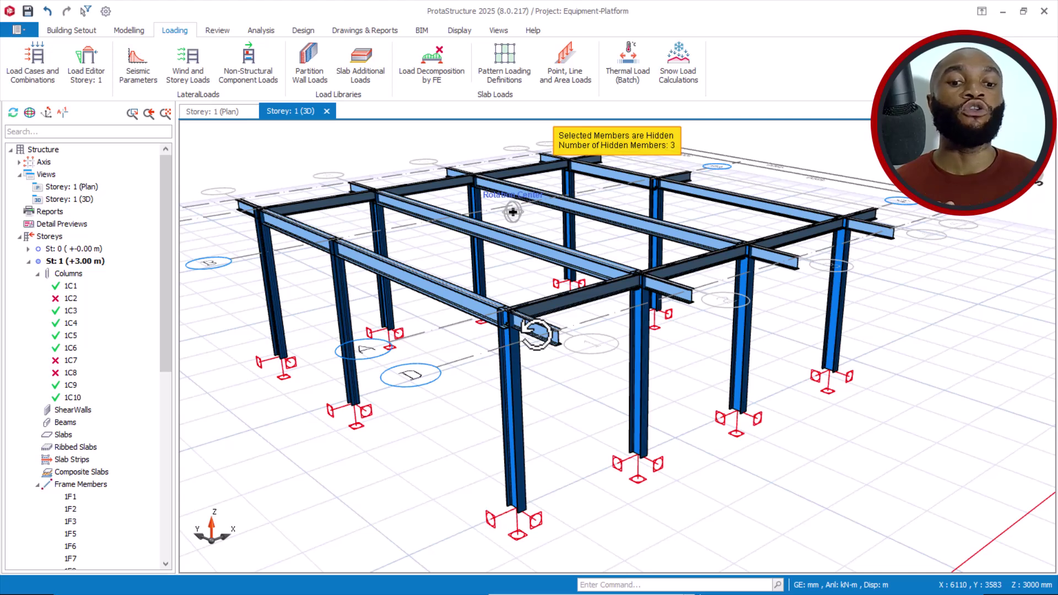
right_click(505, 333)
middle_click_drag(505, 333, 516, 375)
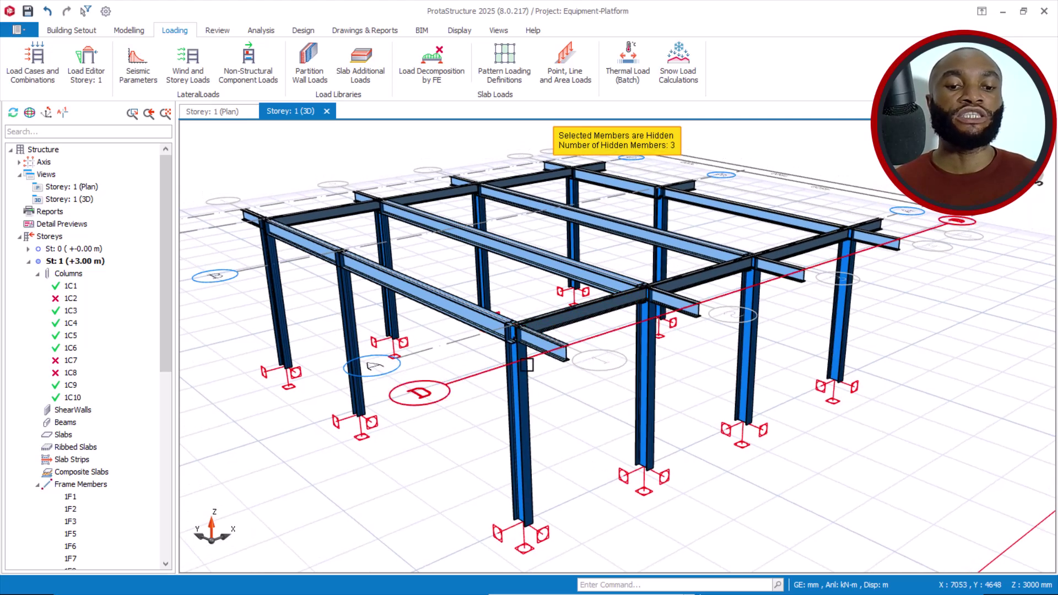
mouse_move(516, 375)
left_click(518, 348)
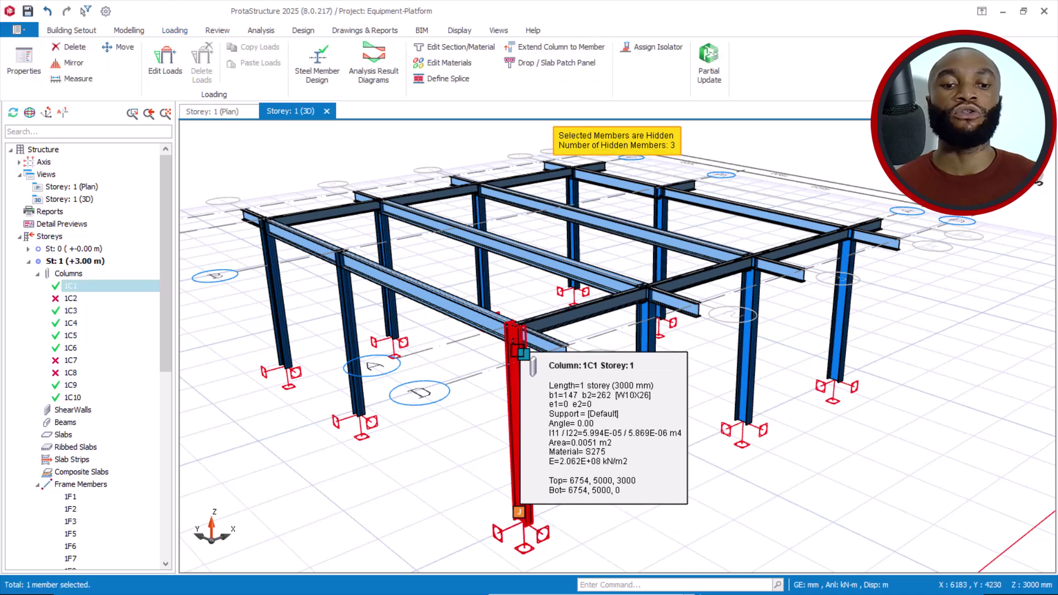
right_click(510, 278)
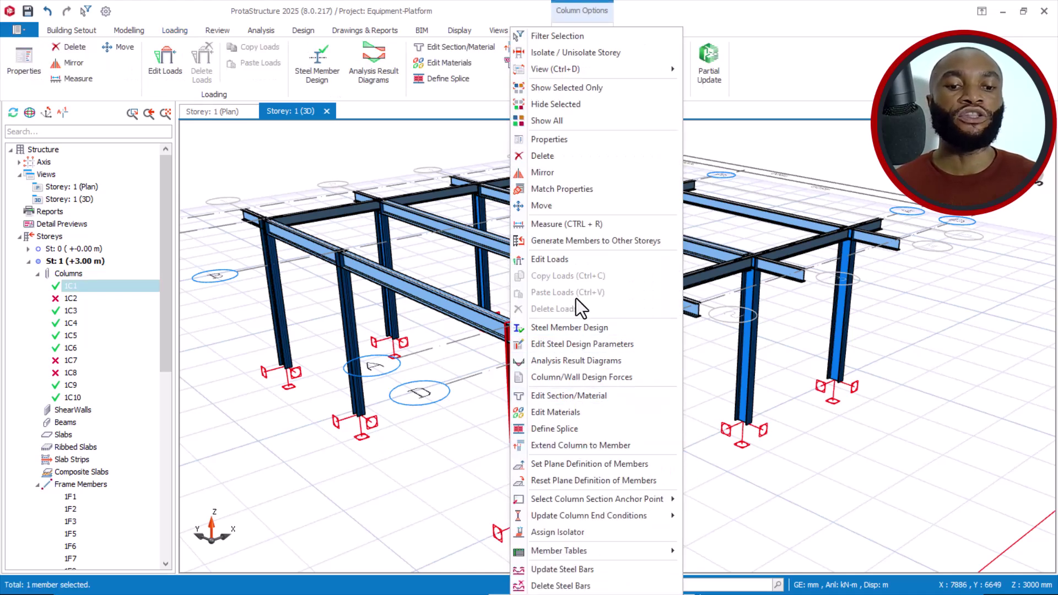
left_click(574, 259)
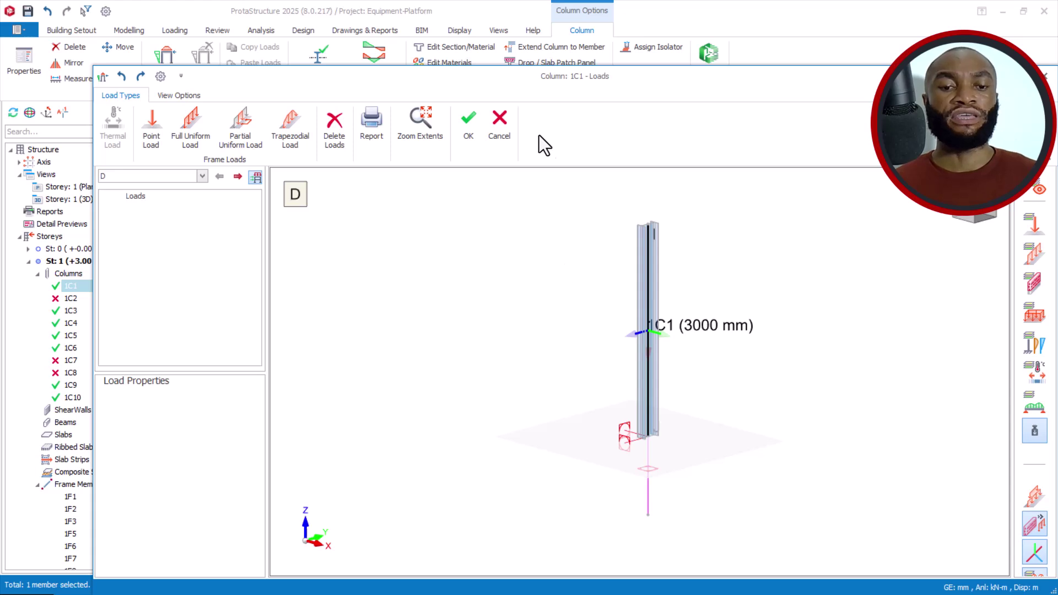
left_click_drag(544, 87, 554, 61)
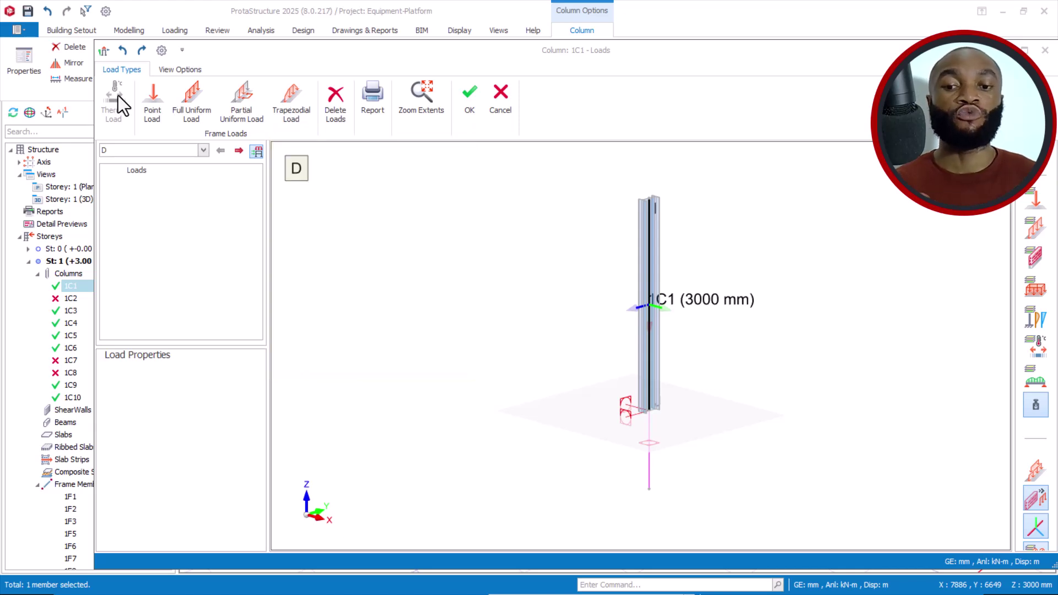
- Place a 2.50 kN gravity point load in load case D at the top of column 1C1
left_click(152, 97)
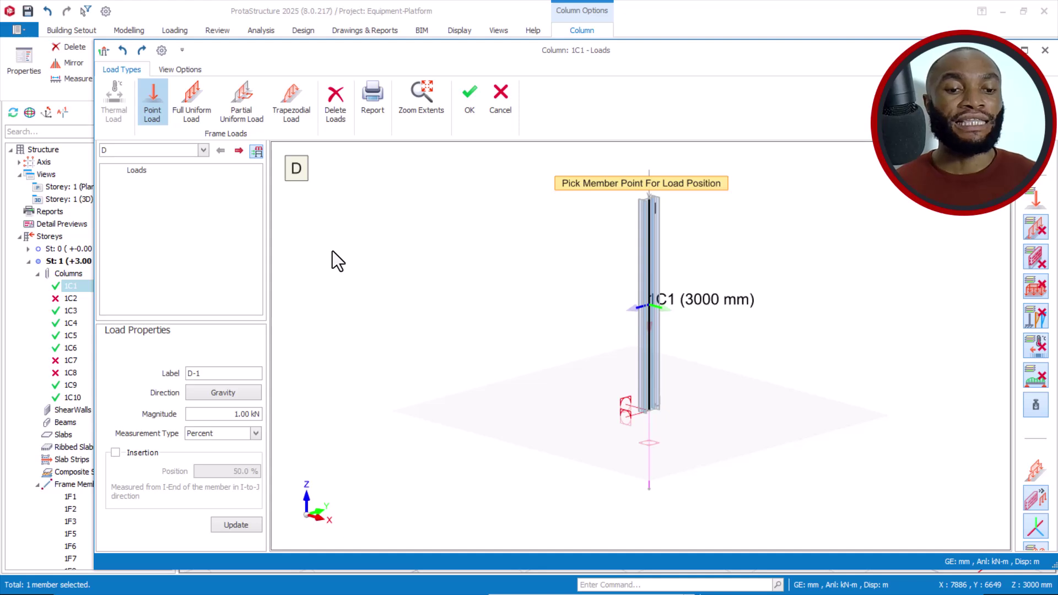
scroll(689, 173, "up", 3)
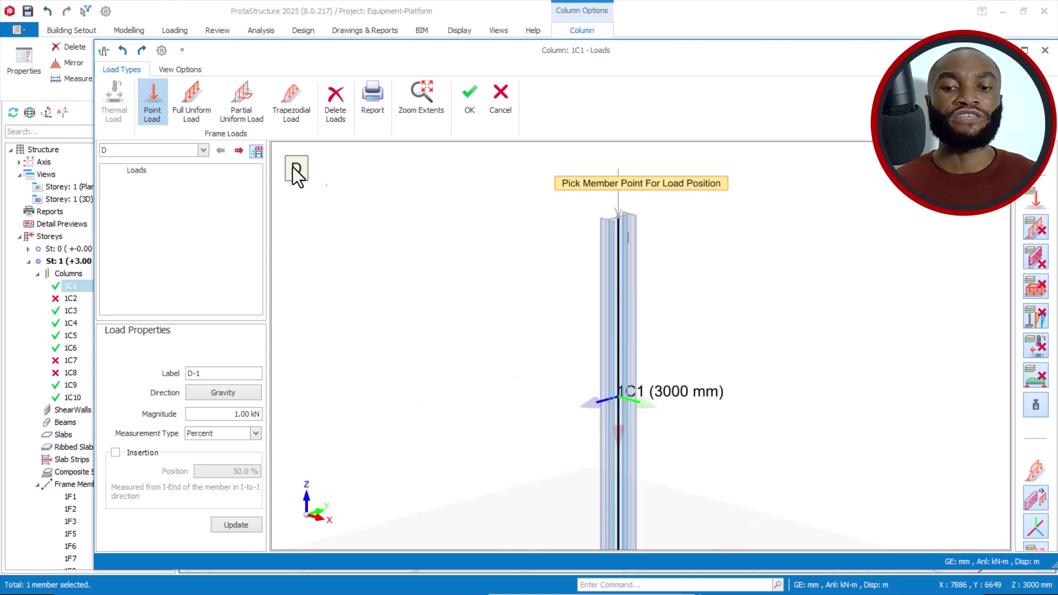
scroll(645, 210, "up", 3)
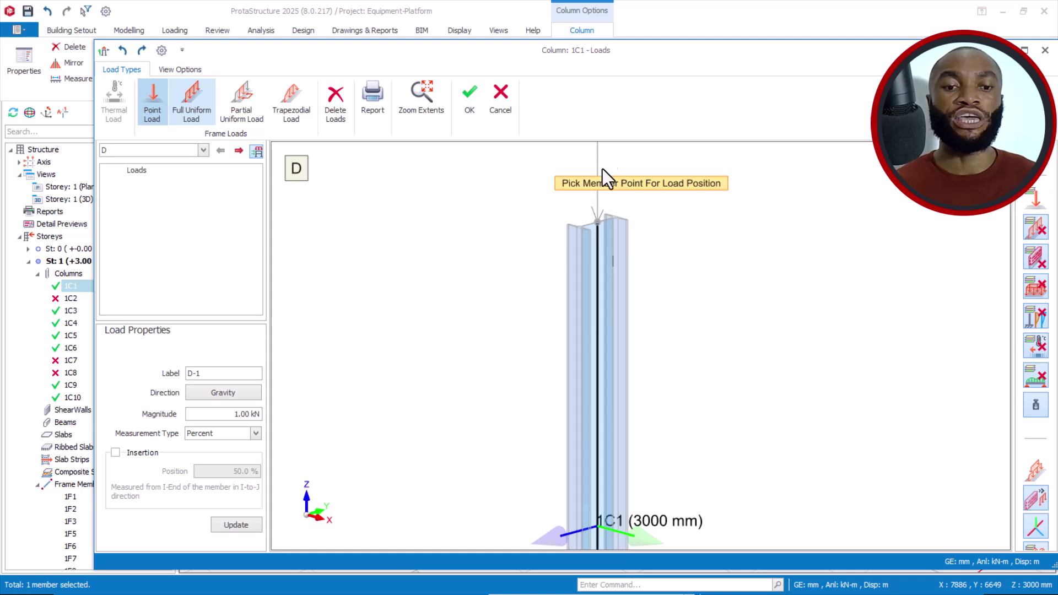
middle_click_drag(602, 194, 591, 257)
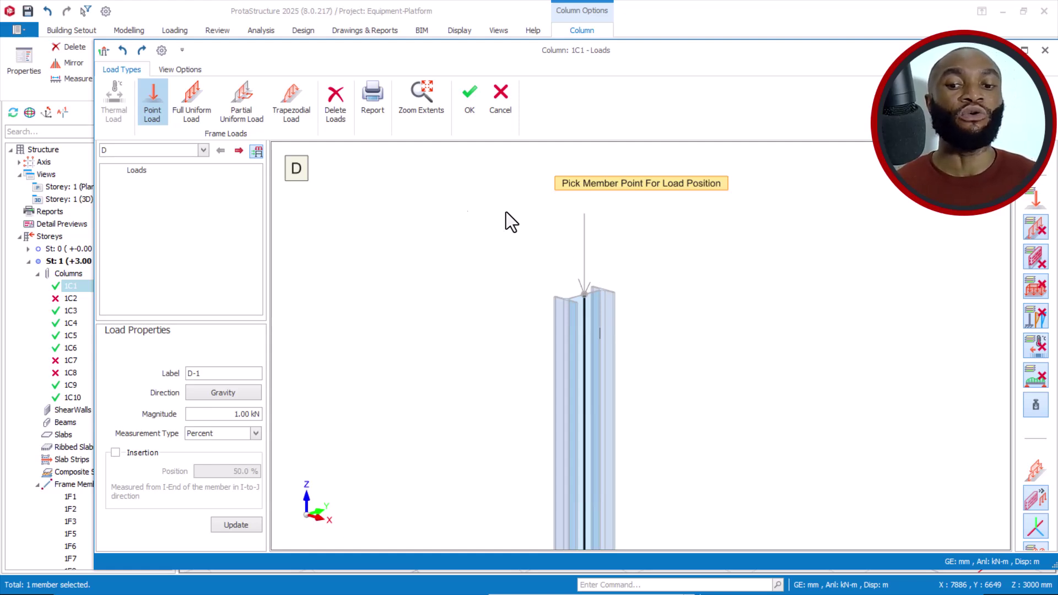
left_click(201, 150)
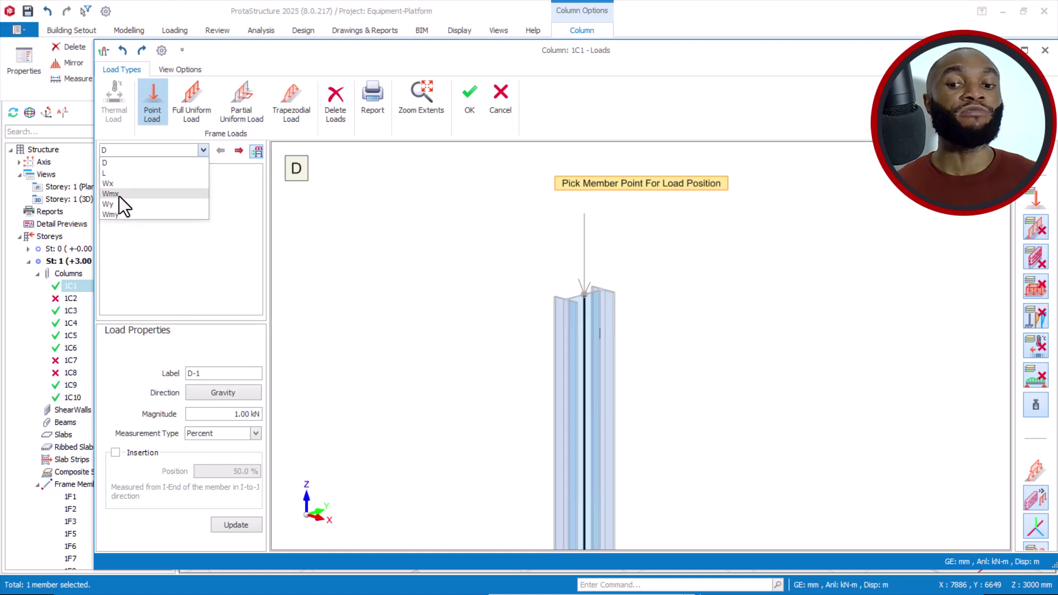
left_click(126, 165)
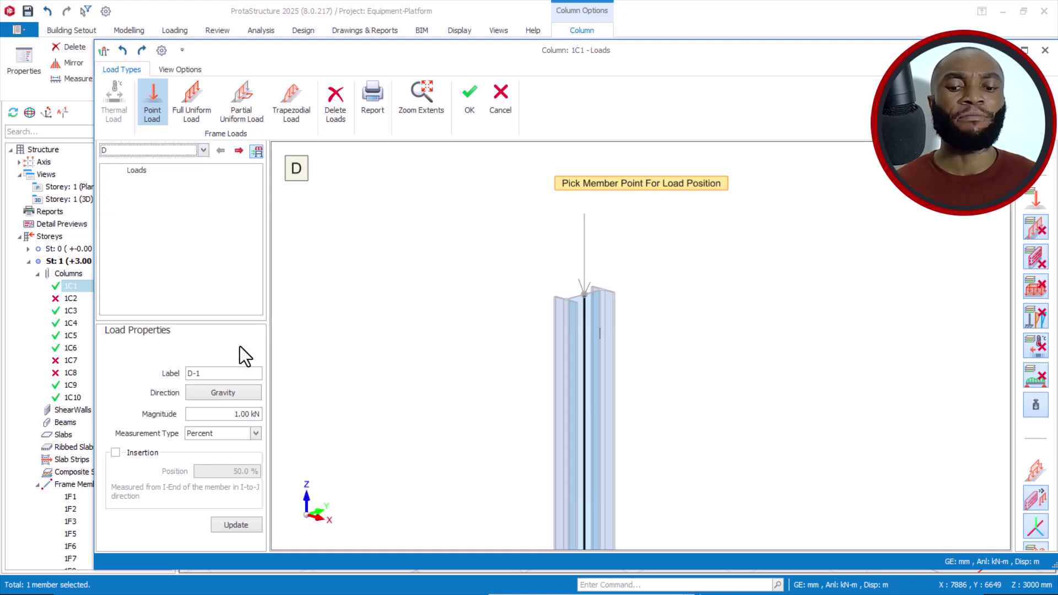
left_click_drag(231, 414, 267, 416)
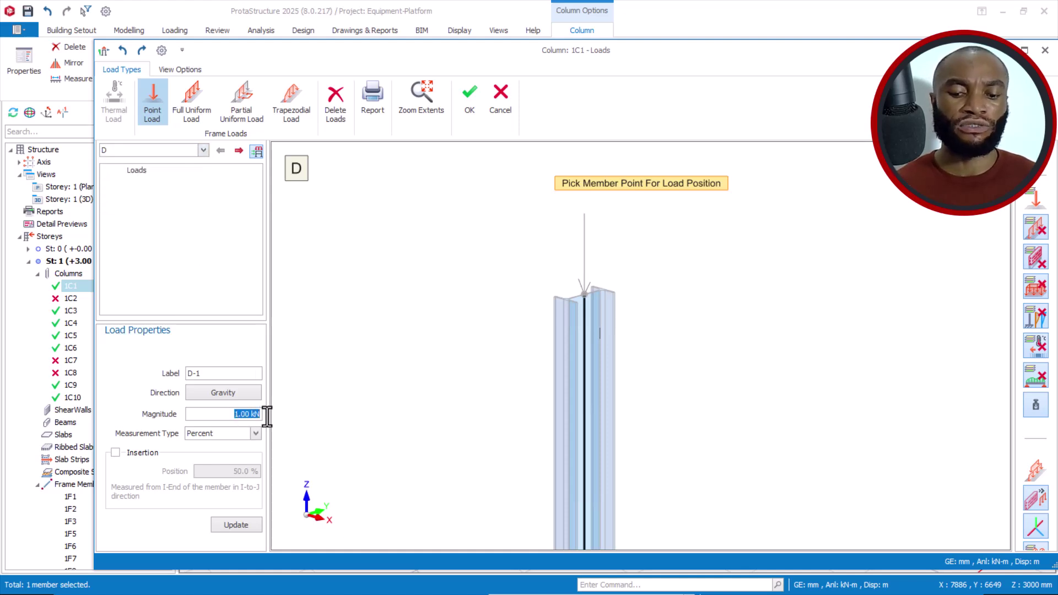
type("2")
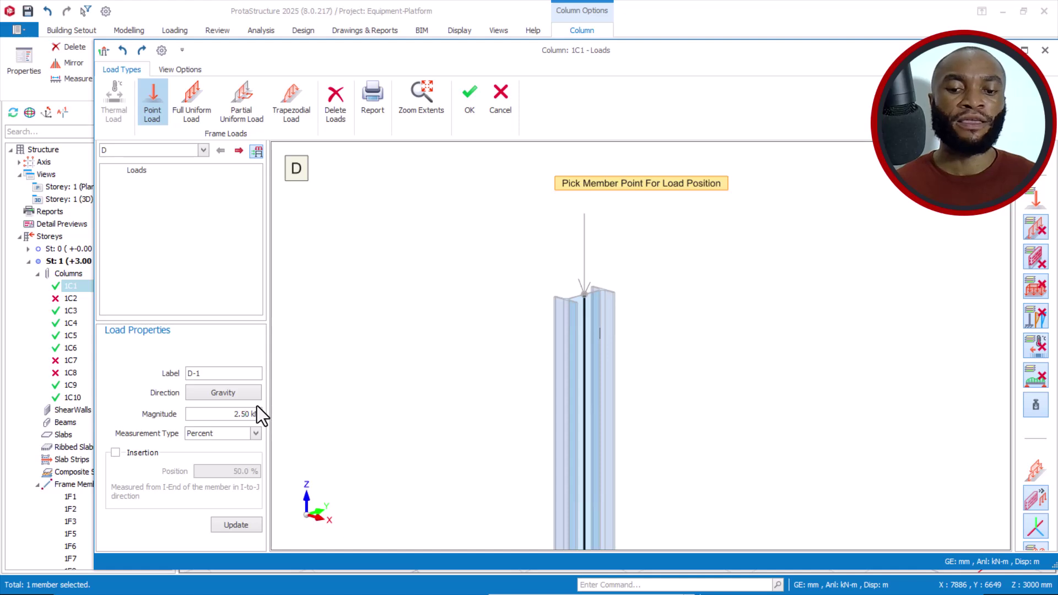
left_click(588, 297)
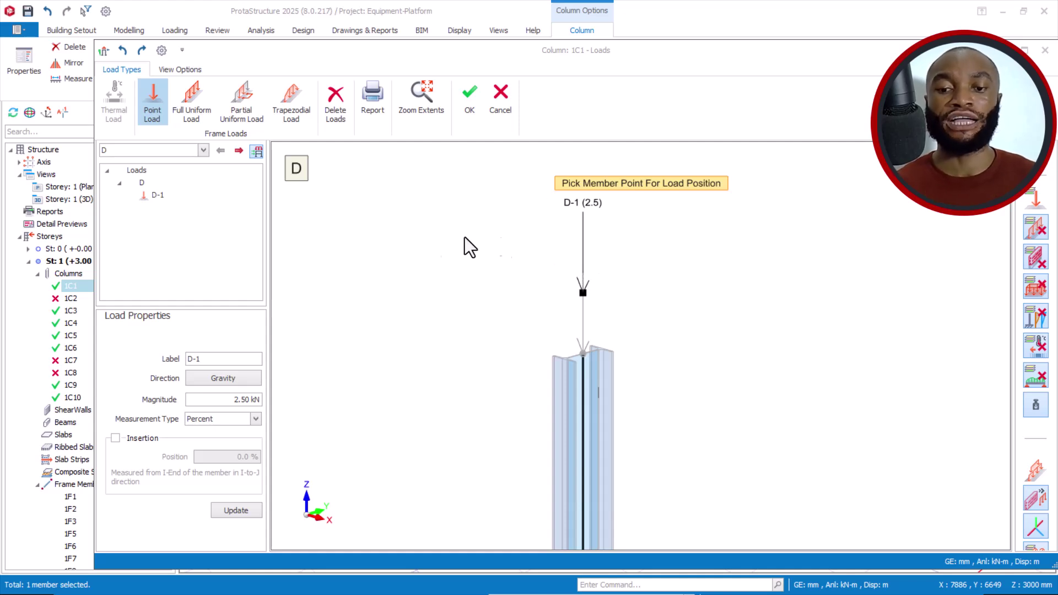
key("Escape")
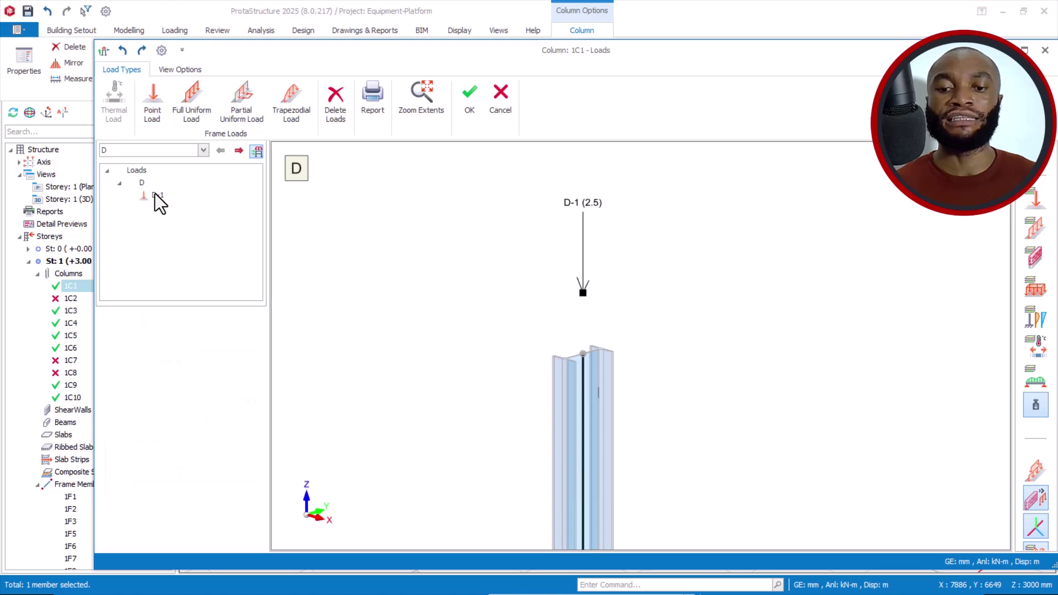
- Delete the gravity point load D-1 from column 1C1
left_click(153, 193)
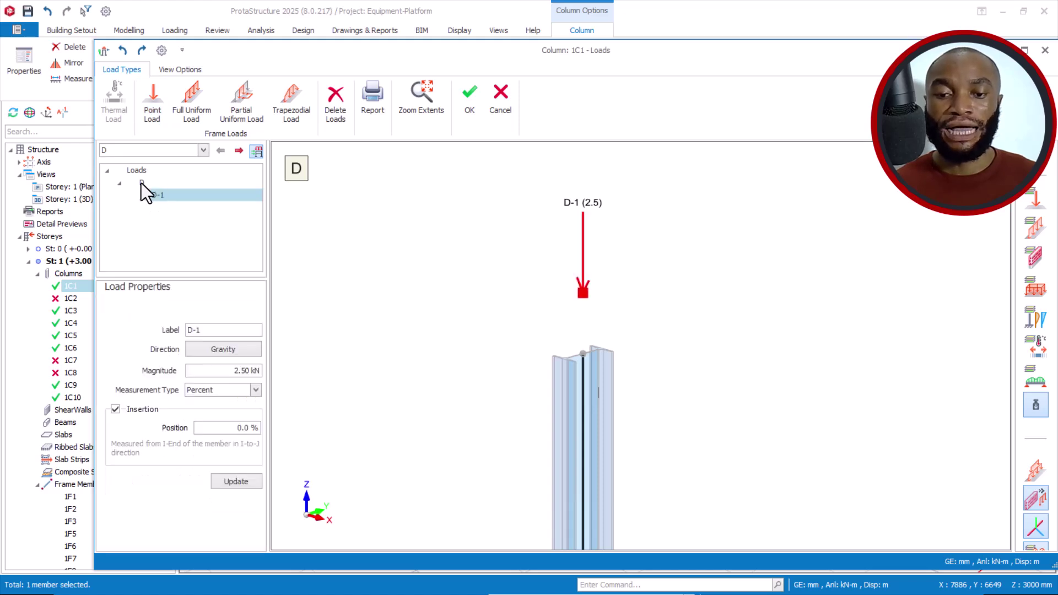
left_click(335, 101)
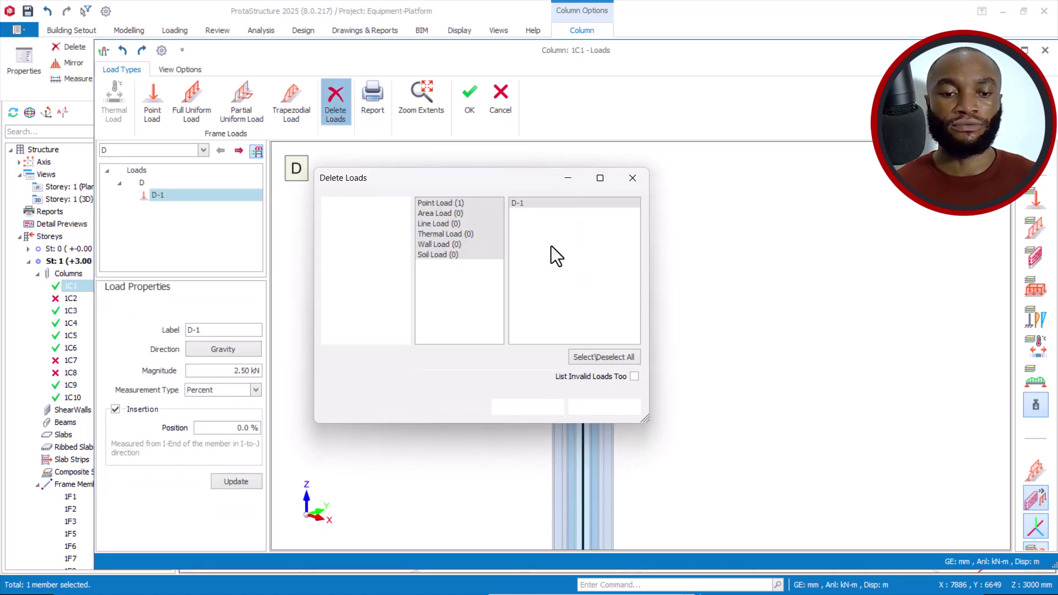
left_click(527, 407)
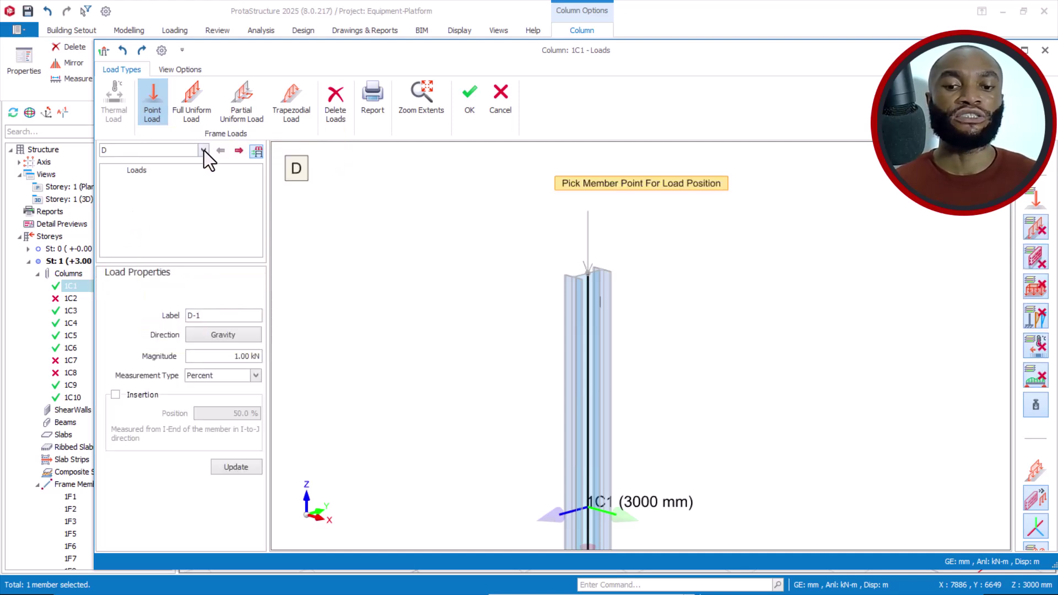
- Place a 2.50 kN point load in the Global X direction at the top of column 1C1 under load case D
left_click(203, 151)
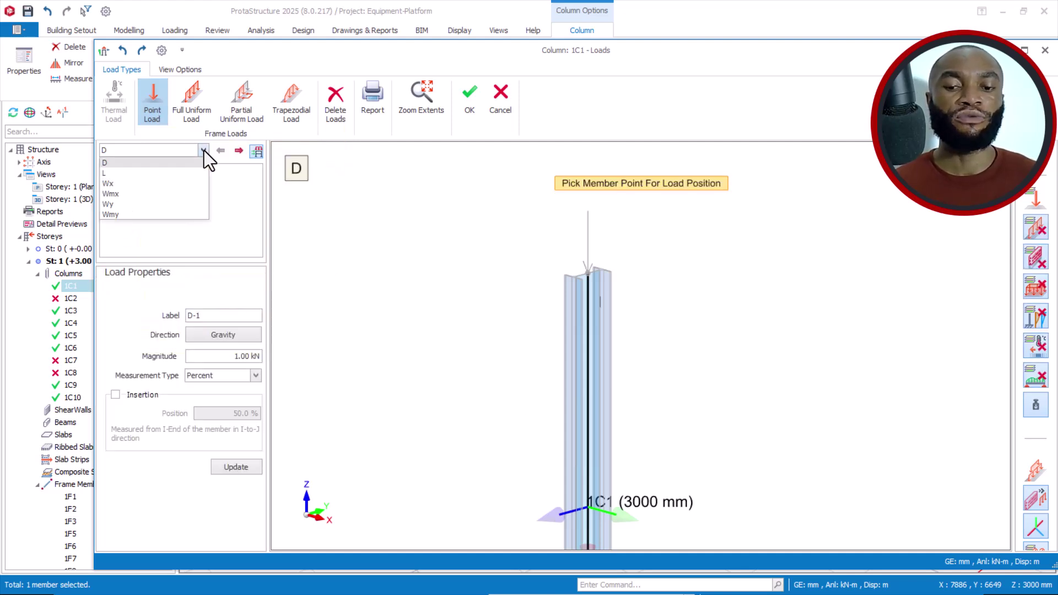
left_click(116, 163)
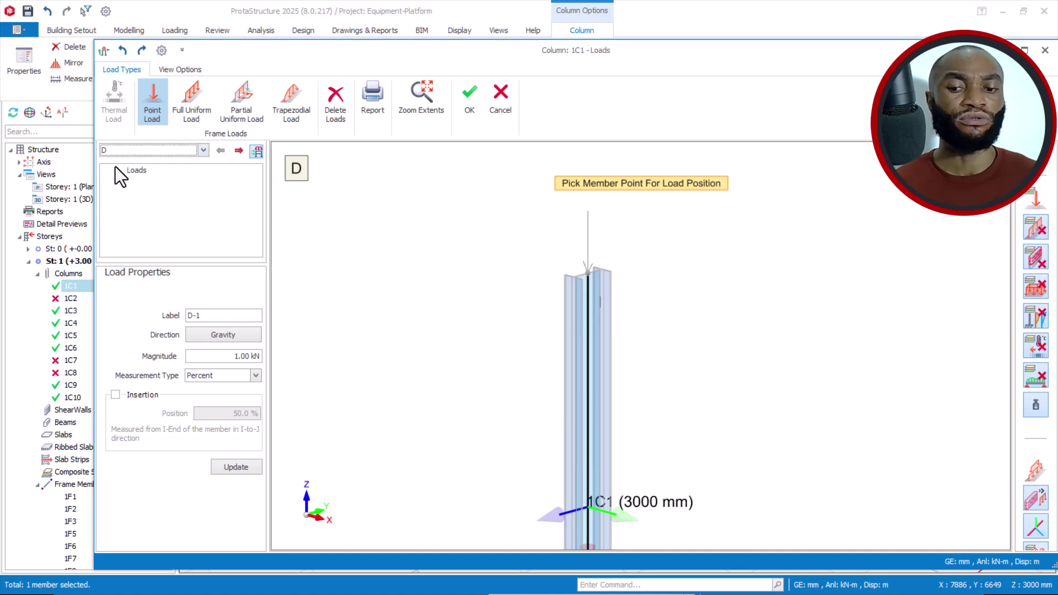
double_click(220, 355)
type("2.")
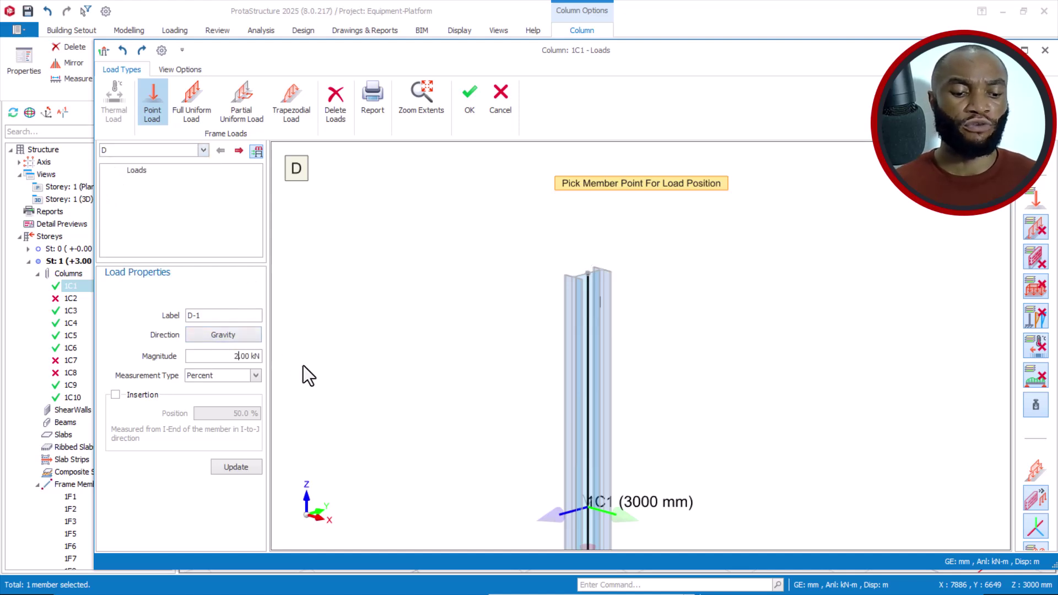
type("5")
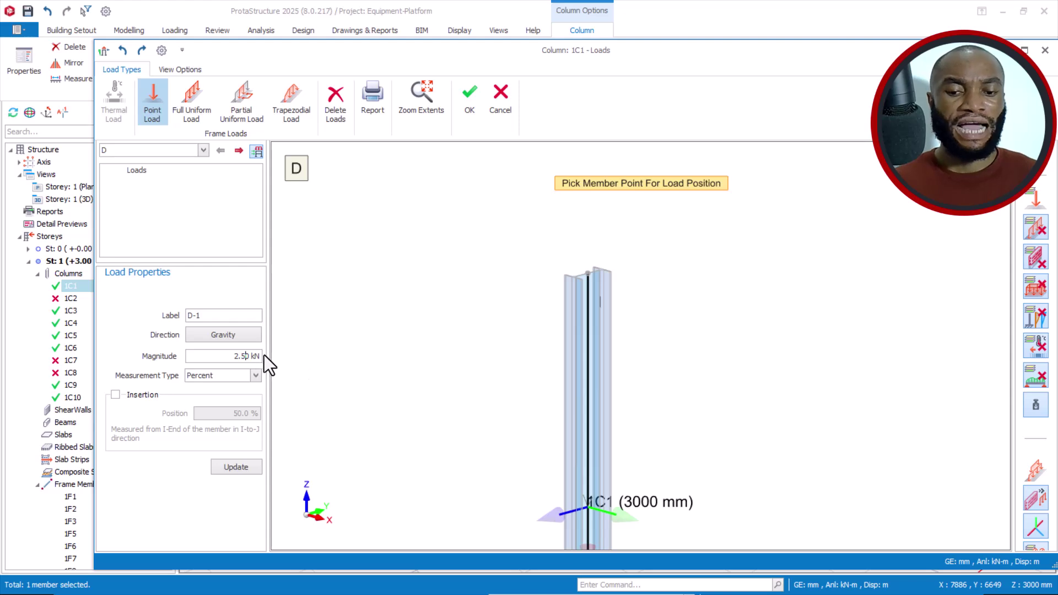
left_click(230, 335)
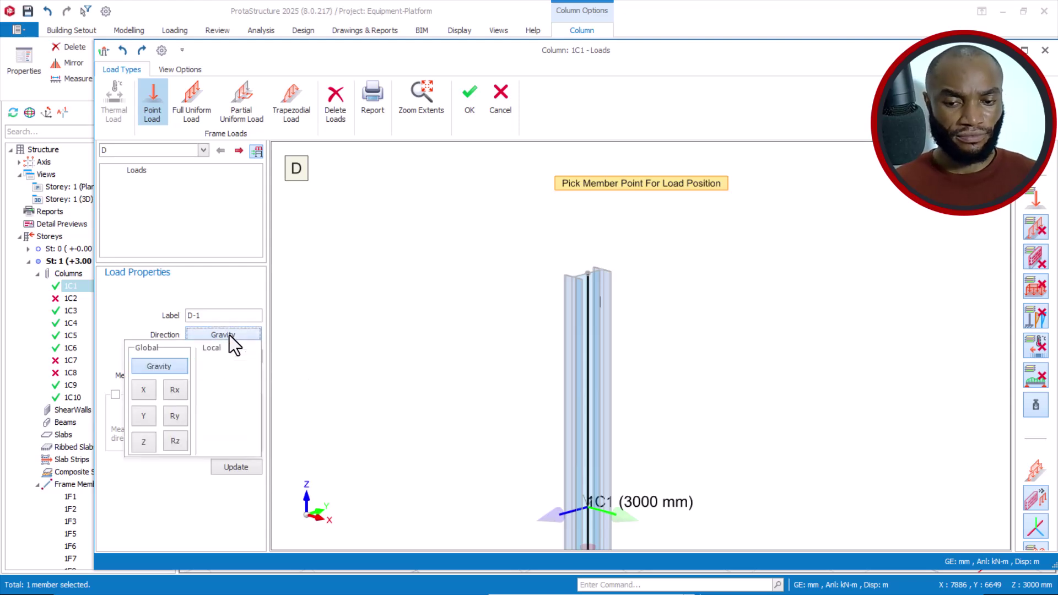
left_click(146, 390)
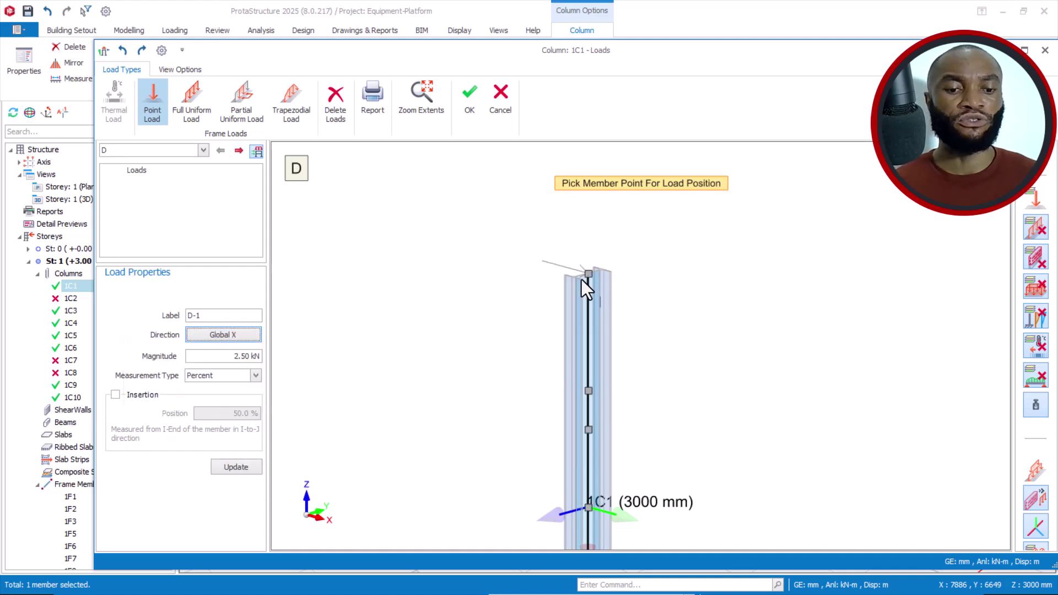
scroll(580, 279, "up", 3)
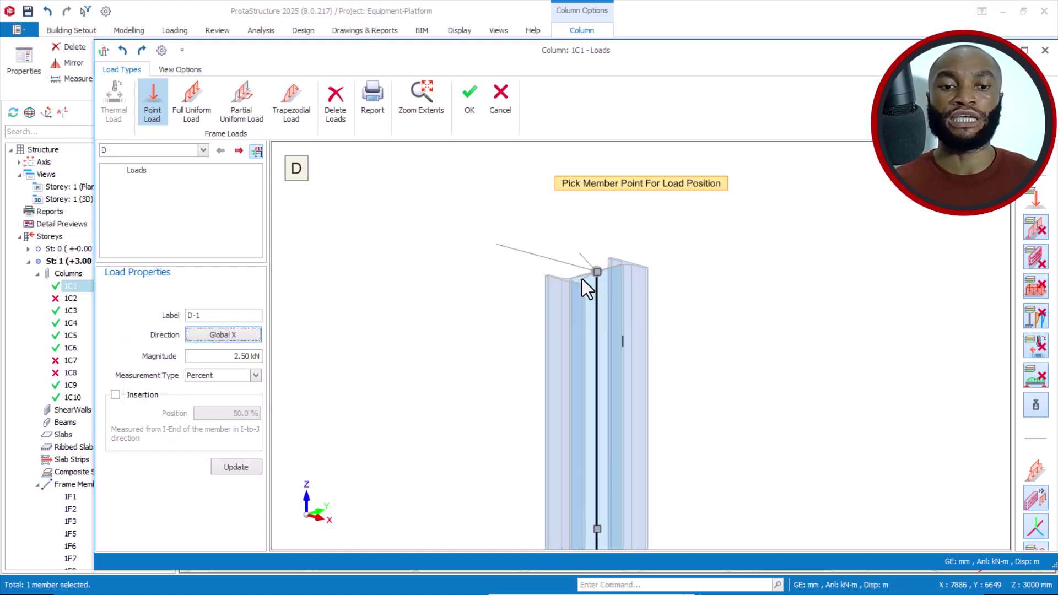
left_click(588, 280)
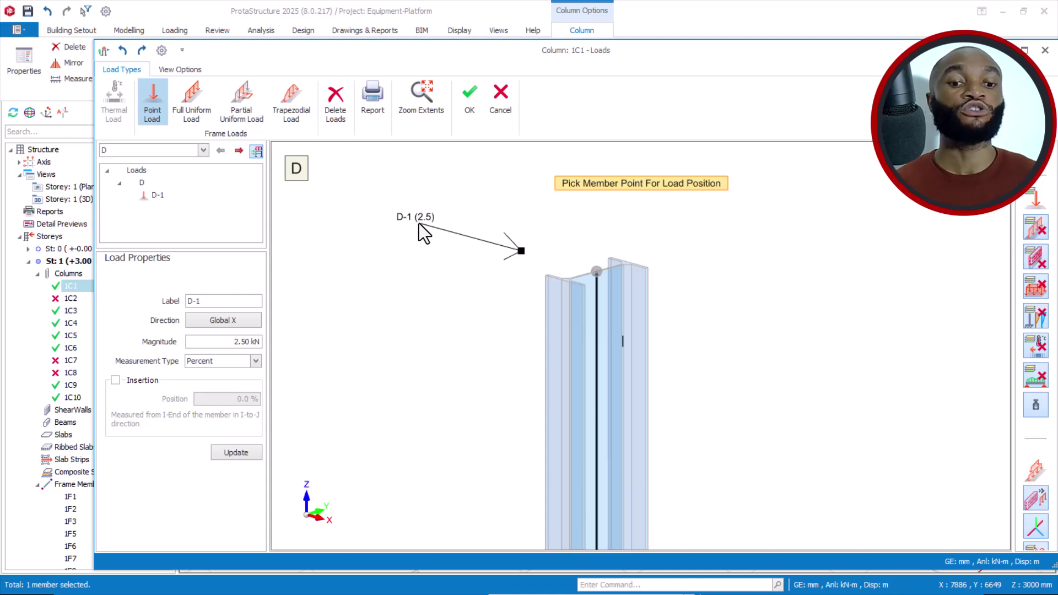
- Delete the Global X point load D-1 from column 1C1 in load case D
left_click(145, 190)
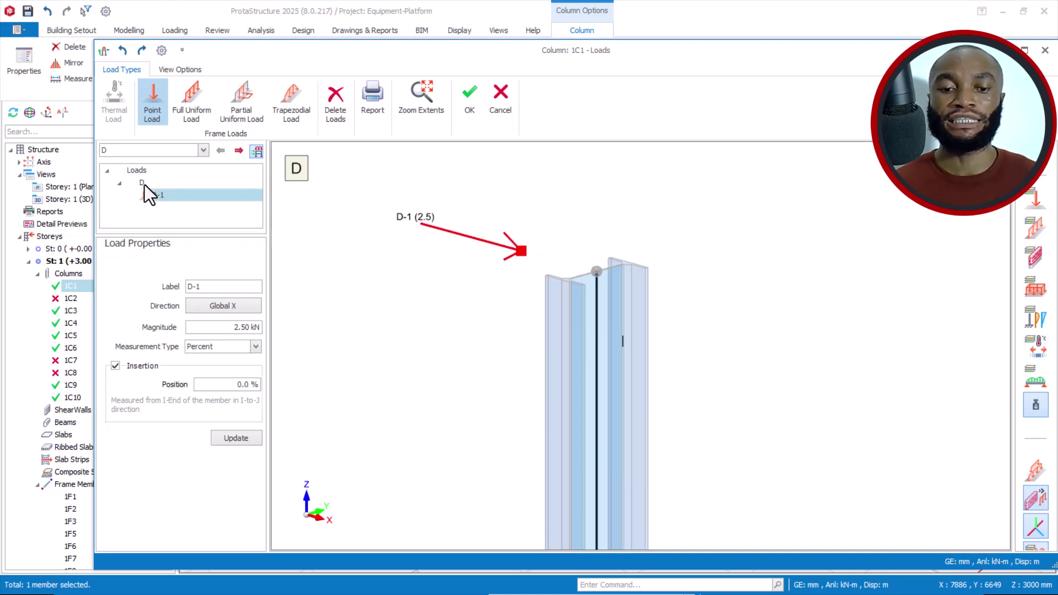
left_click(342, 98)
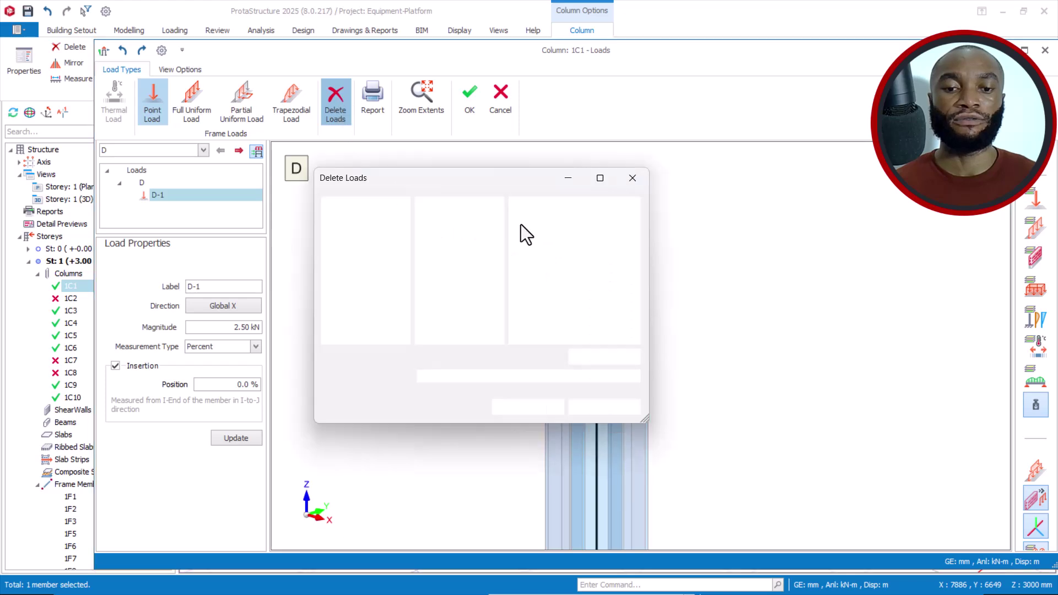
left_click(530, 408)
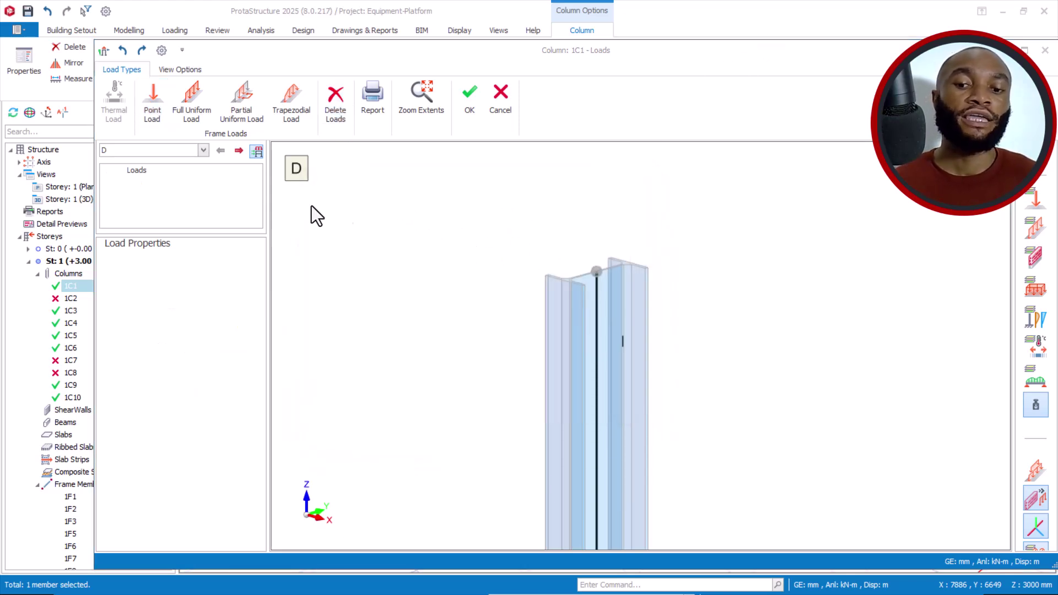
- Switch to the PDF brief in Nitro Pro, review the horizontal seismic load requirement at the column tops, and return to the load editor
left_click(203, 149)
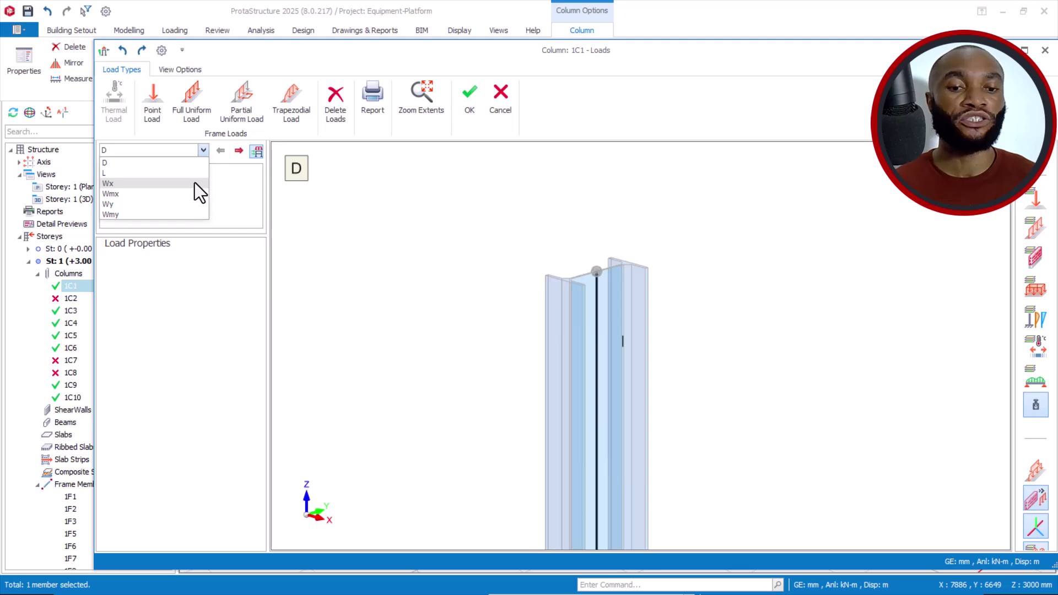
key("alt+Tab")
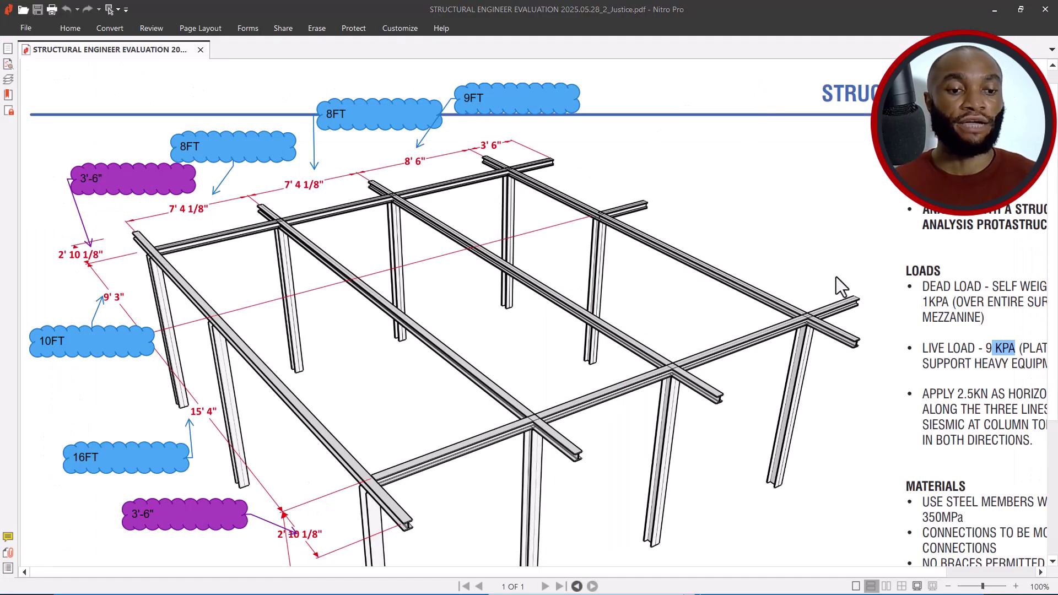
left_click_drag(834, 290, 734, 256)
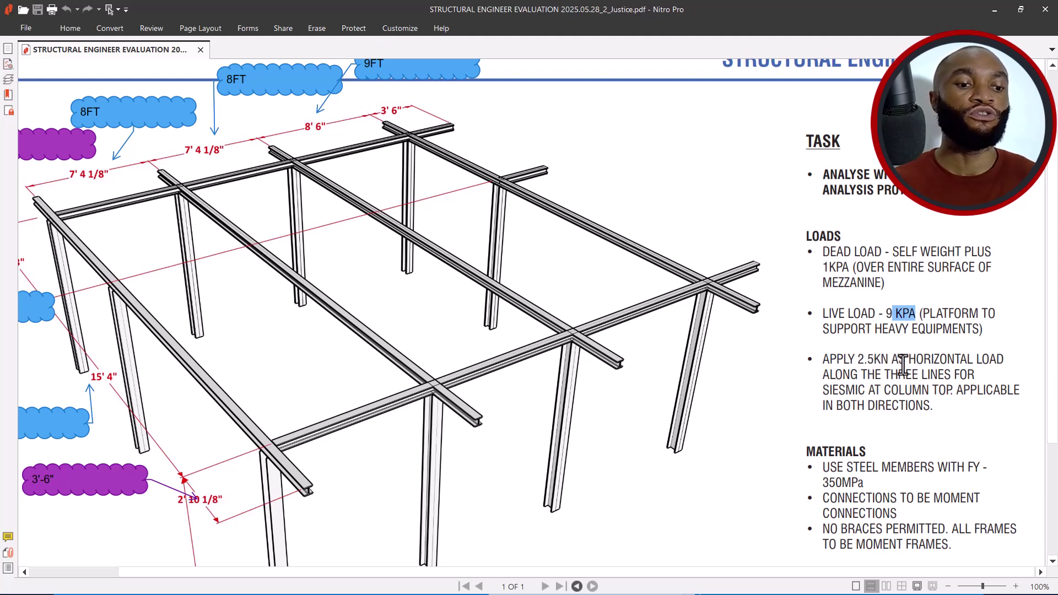
left_click_drag(884, 390, 958, 388)
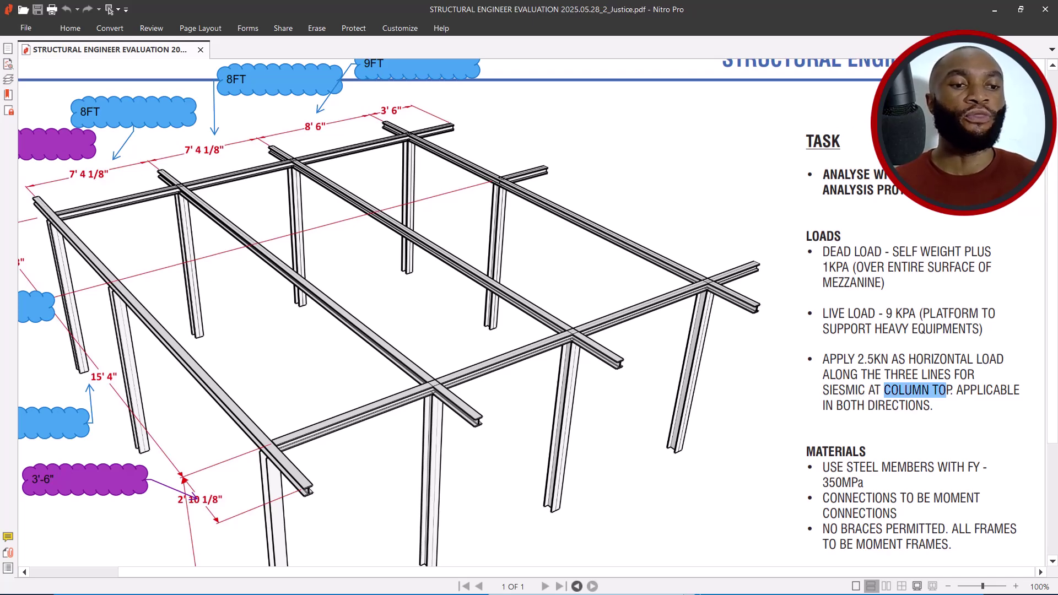
left_click(994, 12)
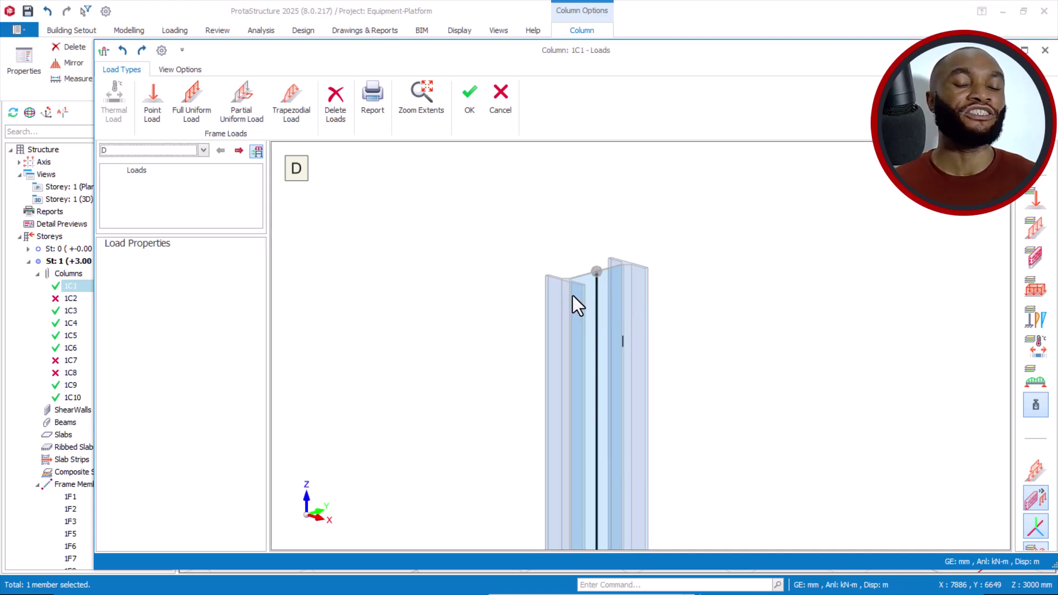
- Examine the top of column 1C1 and its orientation relative to the global X and Y axes
left_click(596, 273)
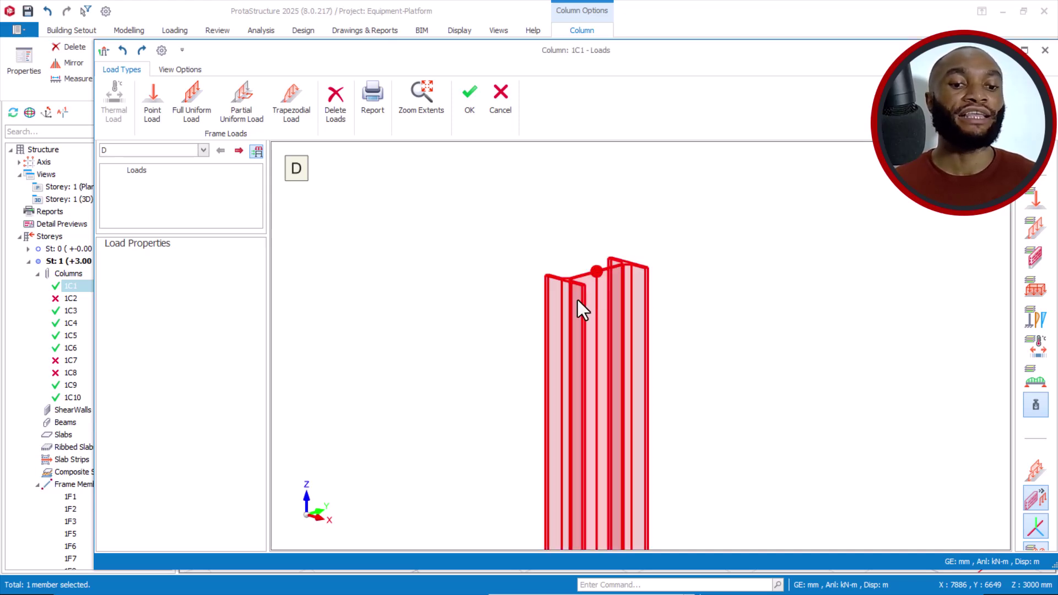
middle_click_drag(571, 280, 627, 367)
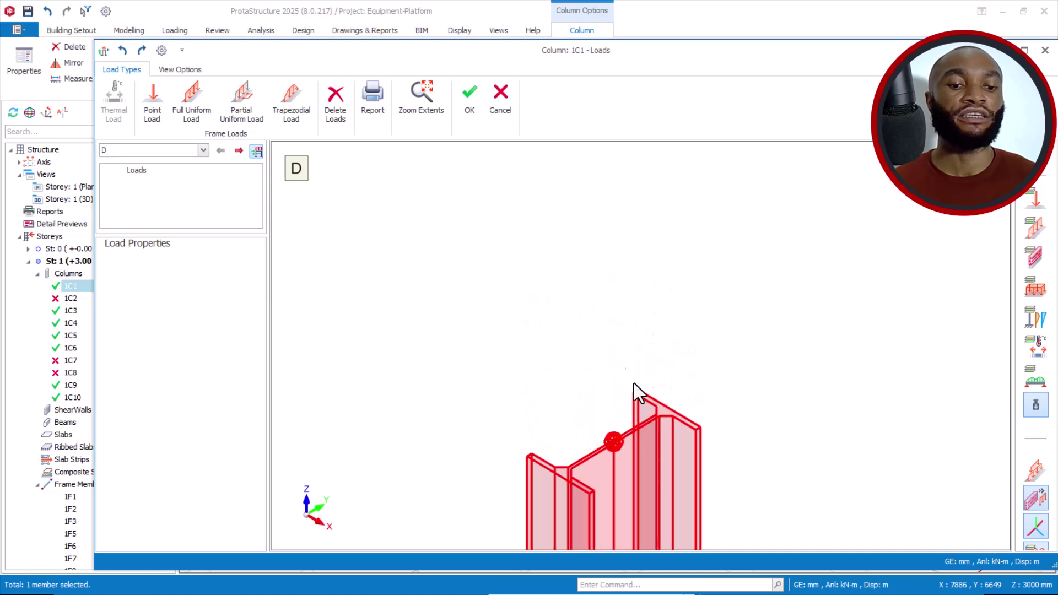
middle_click_drag(562, 454, 563, 324)
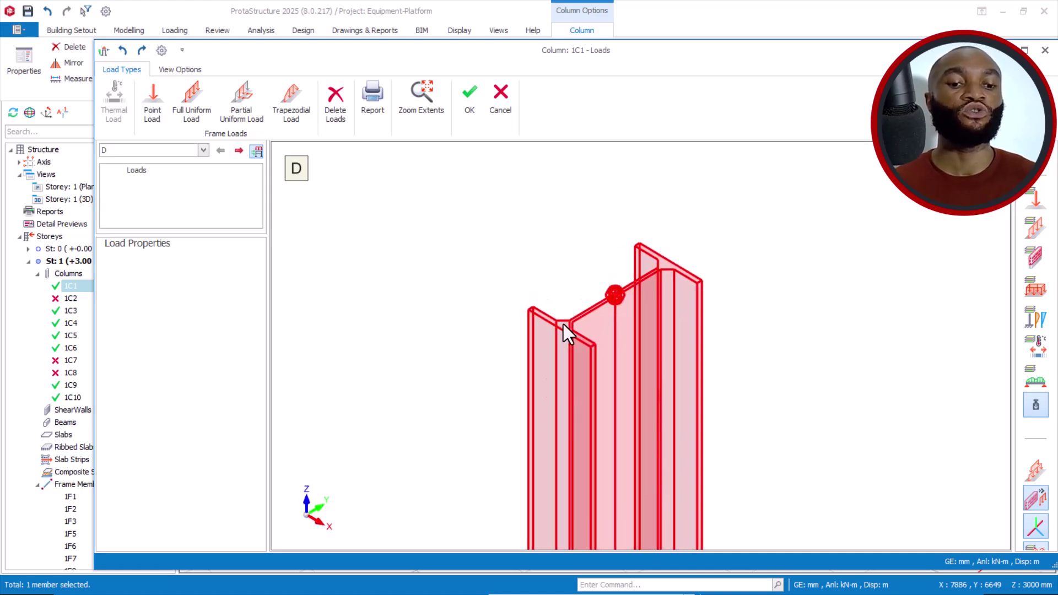
left_click(750, 309)
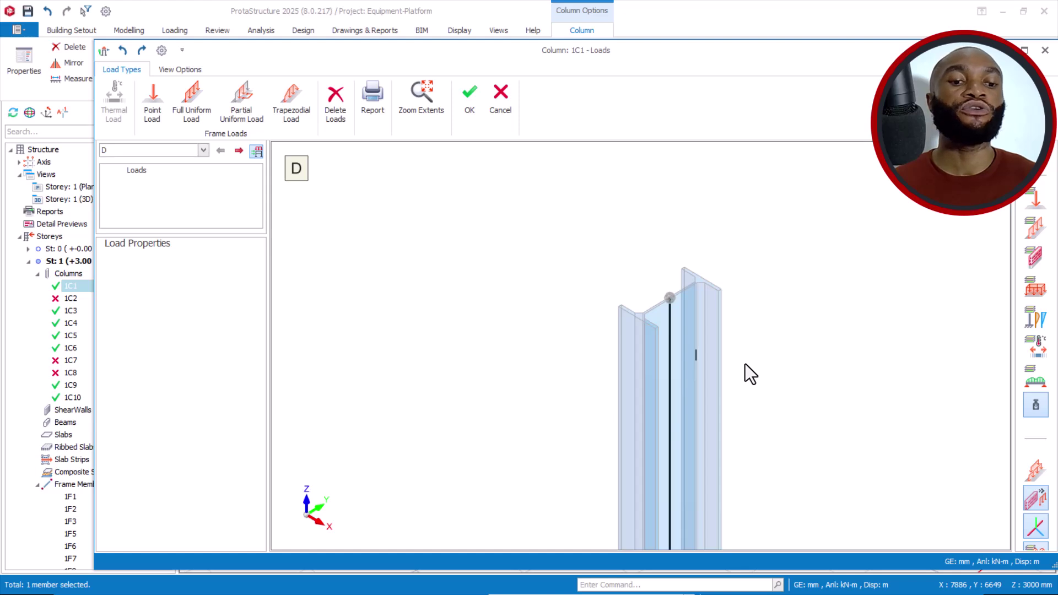
middle_click_drag(745, 362, 677, 282)
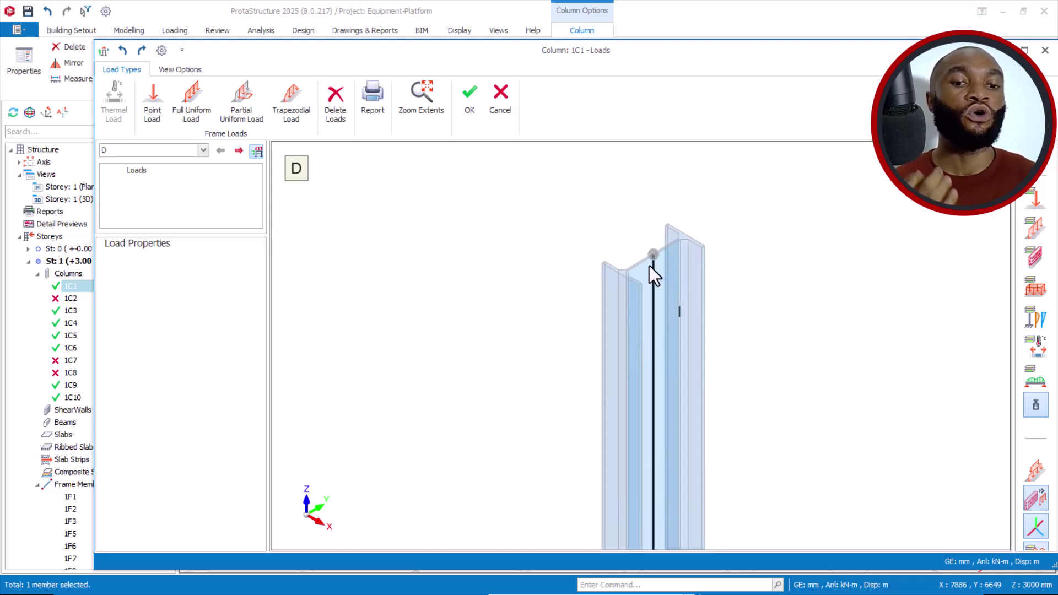
middle_click_drag(635, 322, 689, 280)
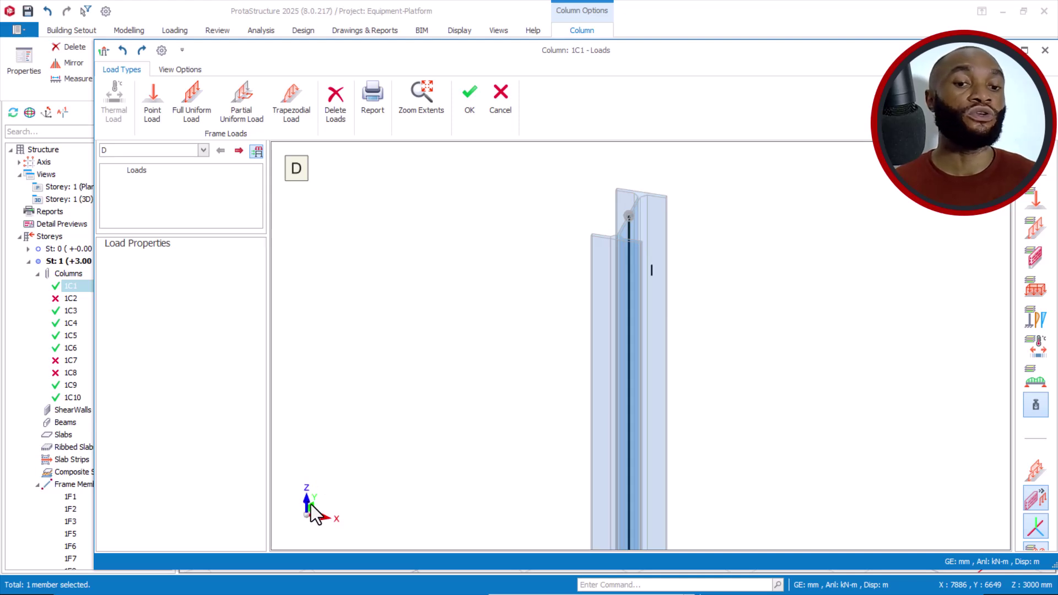
middle_click_drag(329, 481, 359, 448)
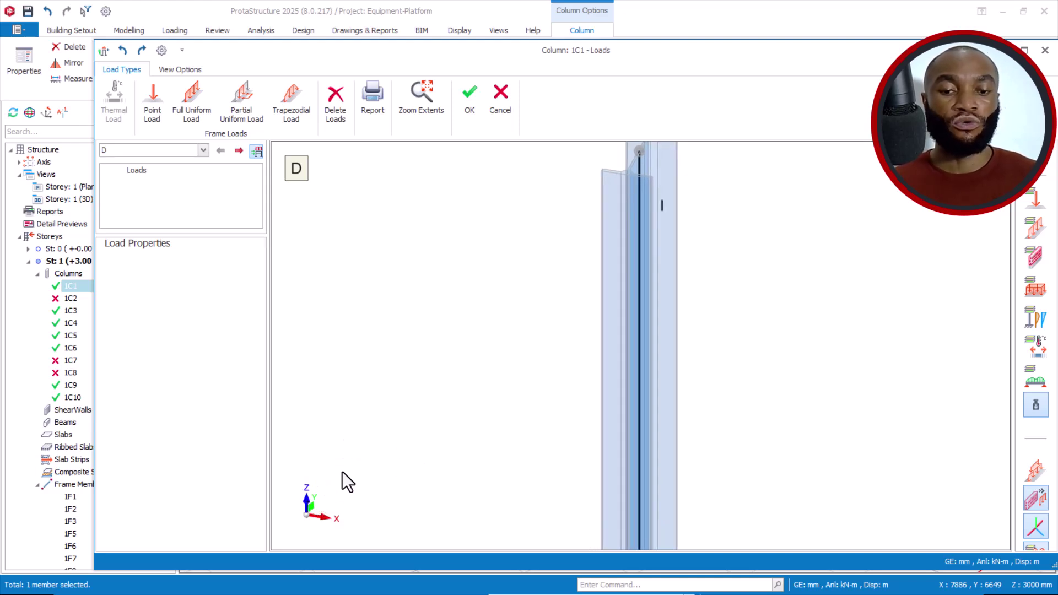
- Place a 2.50 kN Global X point load in load case Wx at the insertion point at the top of column 1C1
left_click(205, 150)
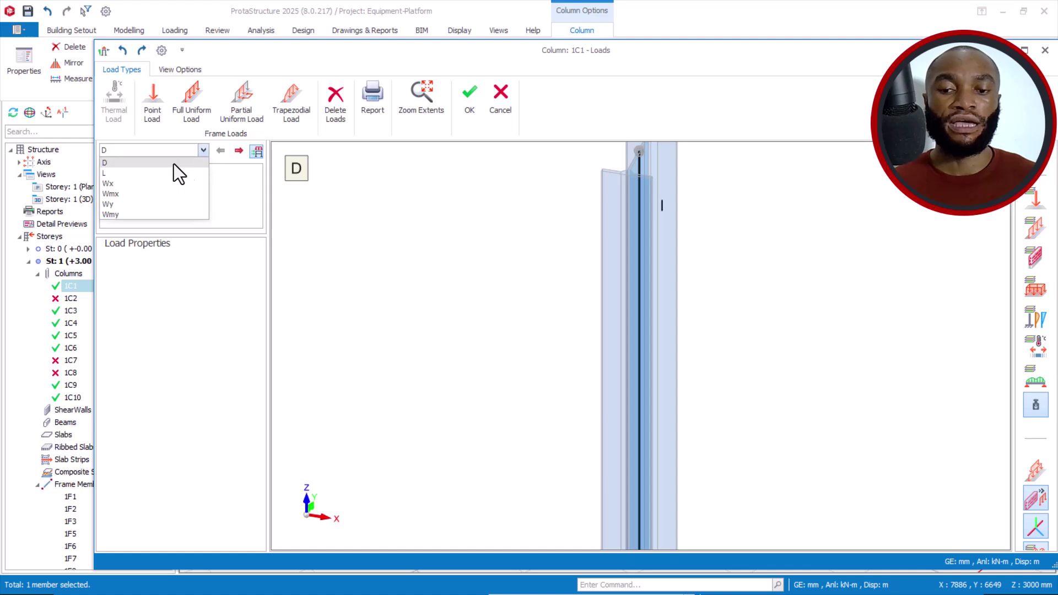
left_click(155, 105)
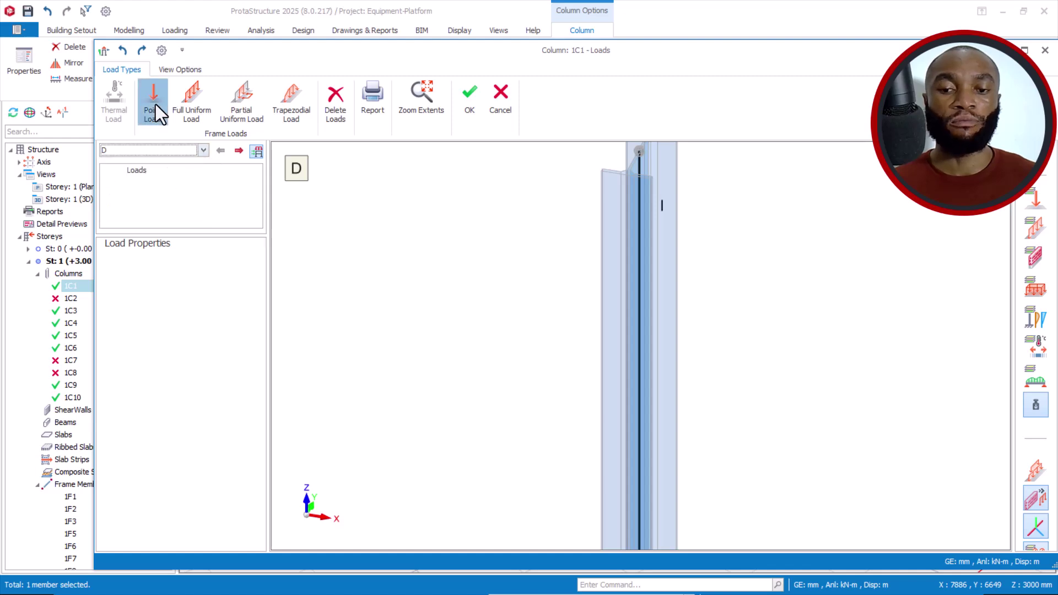
left_click(203, 150)
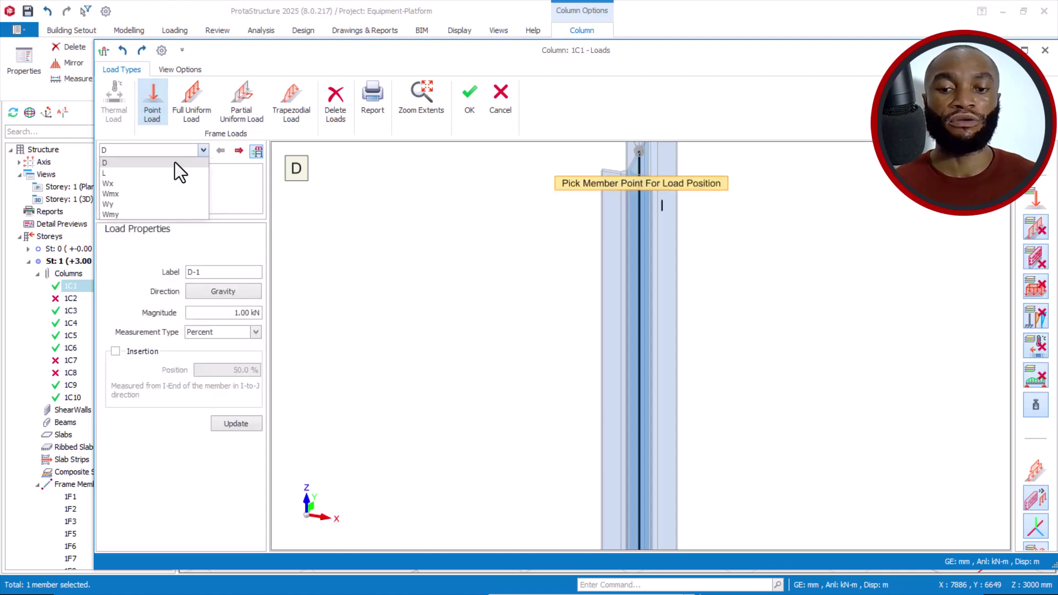
left_click(126, 184)
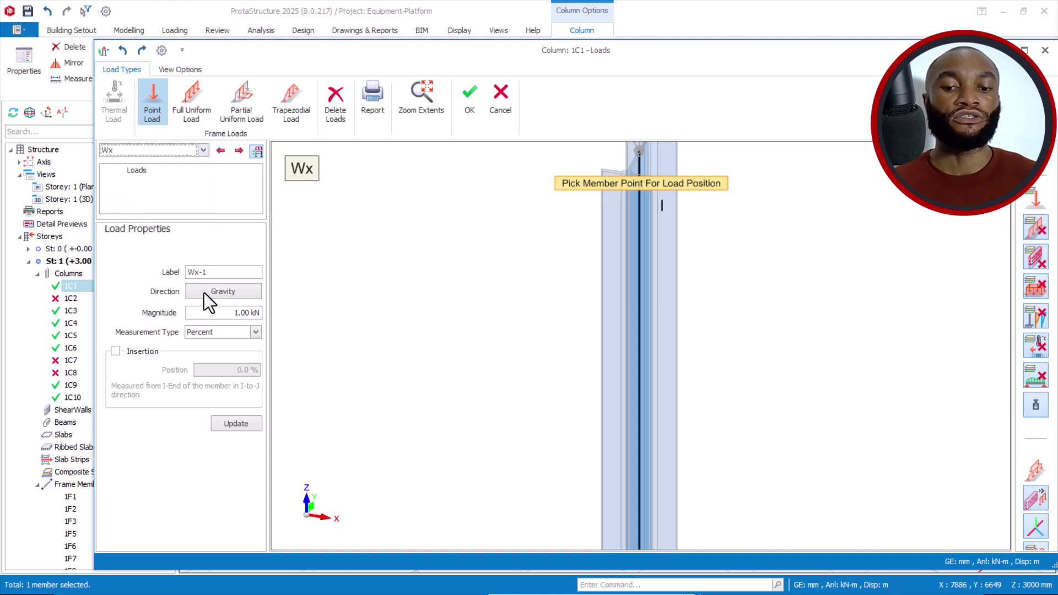
left_click_drag(229, 312, 272, 314)
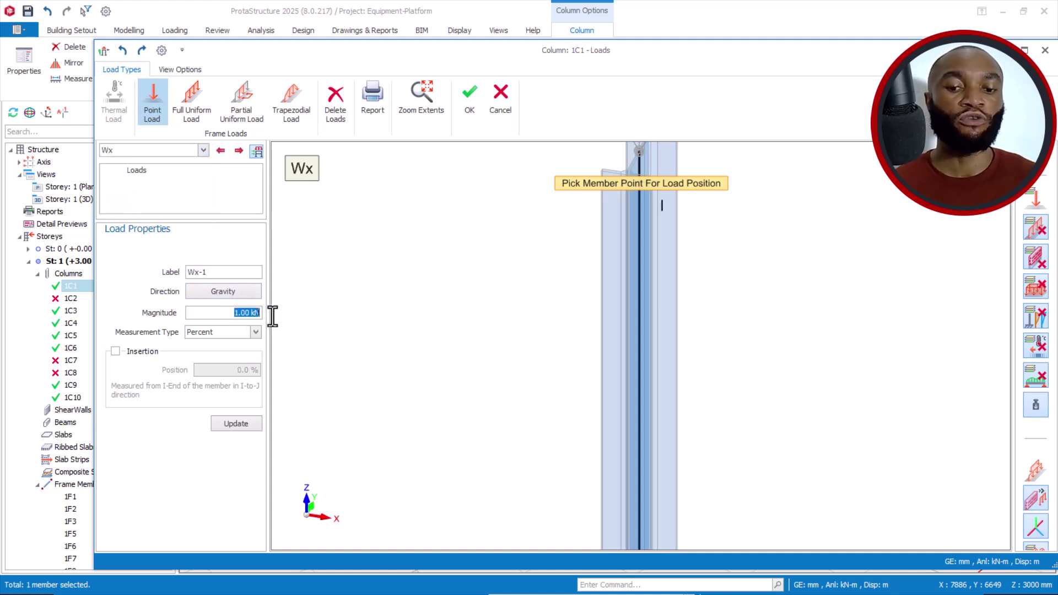
type("2")
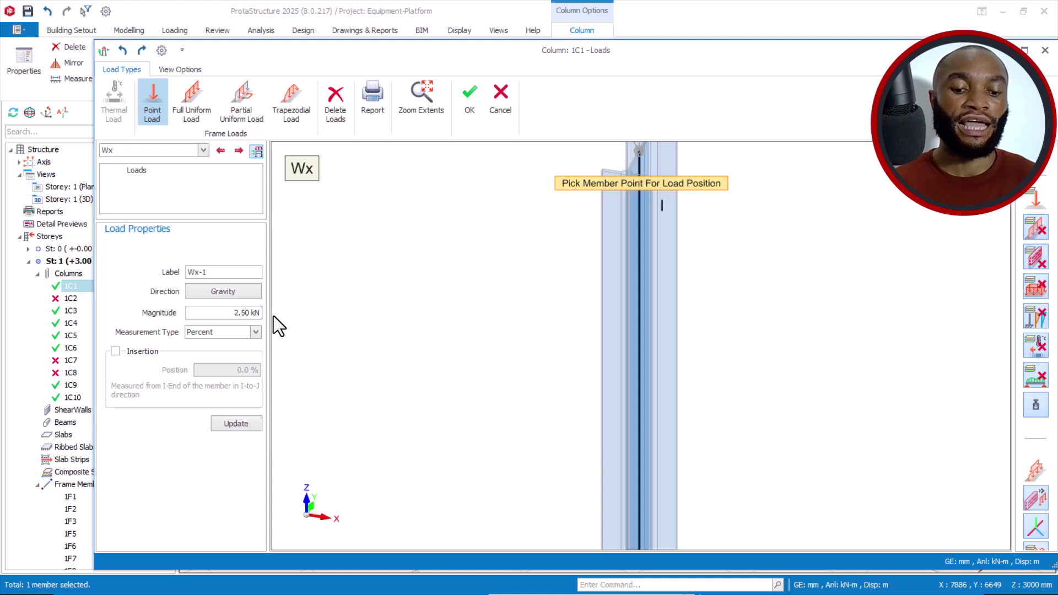
scroll(546, 322, "down", 2)
scroll(434, 302, "down", 1)
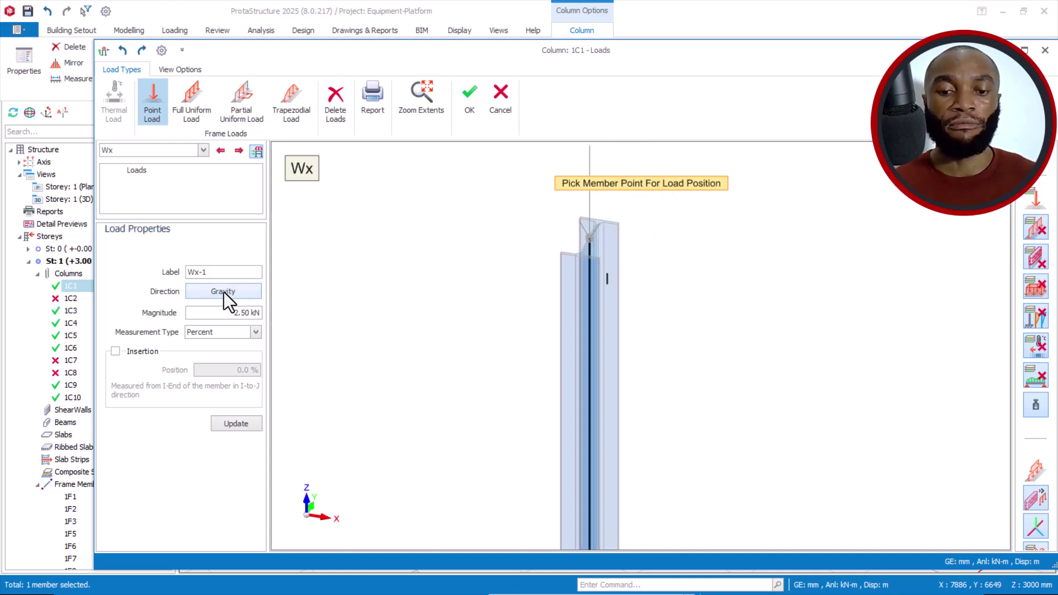
left_click(226, 290)
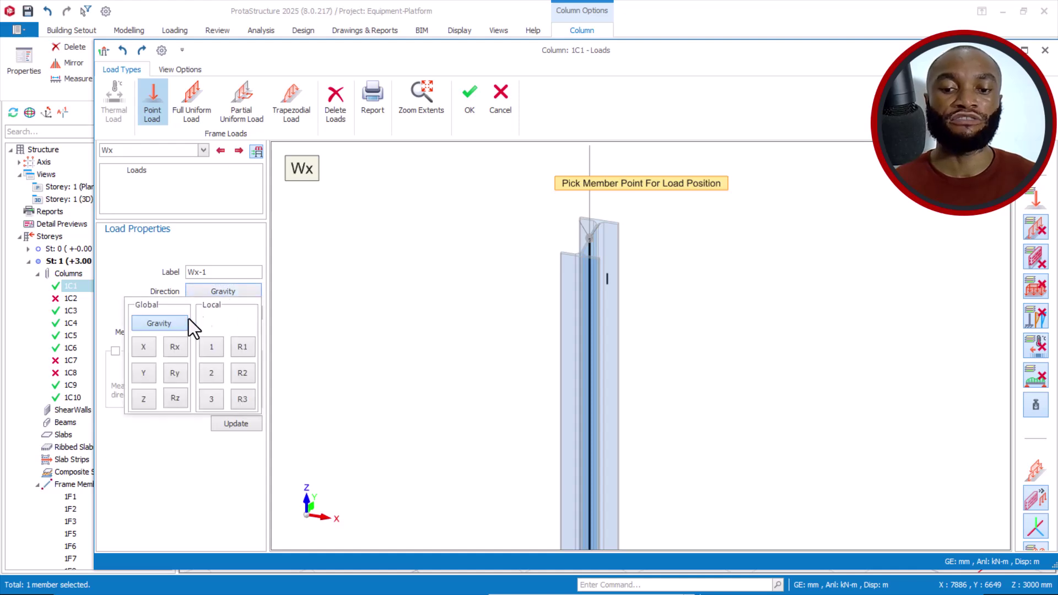
left_click(142, 346)
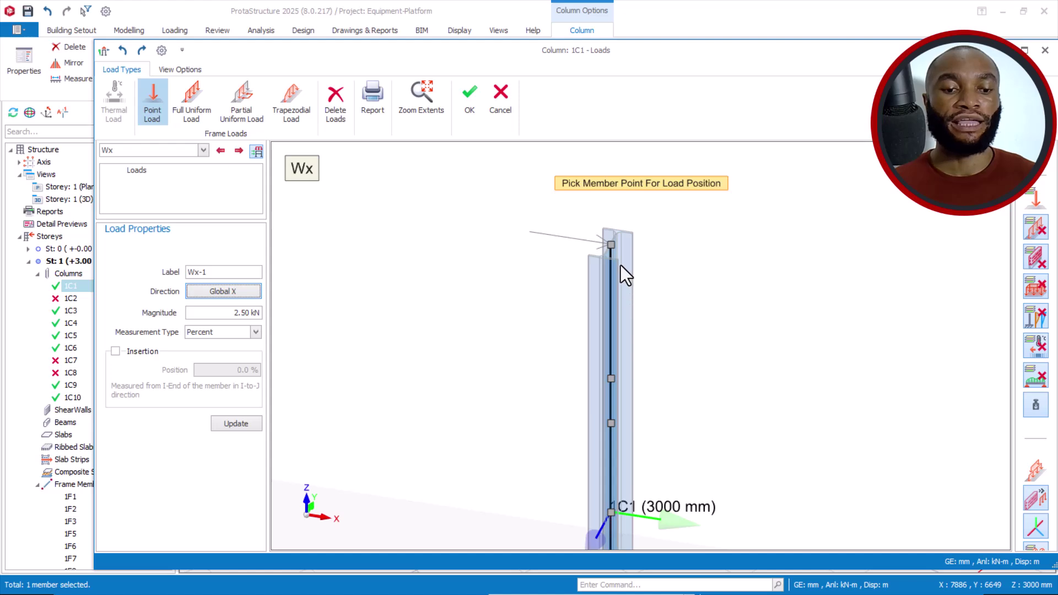
scroll(615, 247, "up", 2)
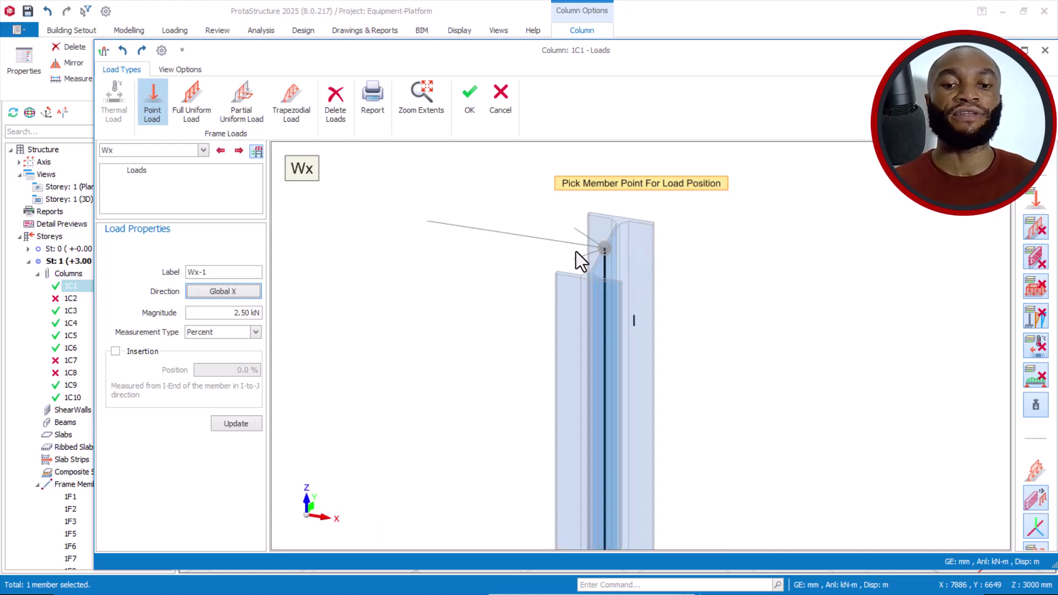
left_click(609, 251)
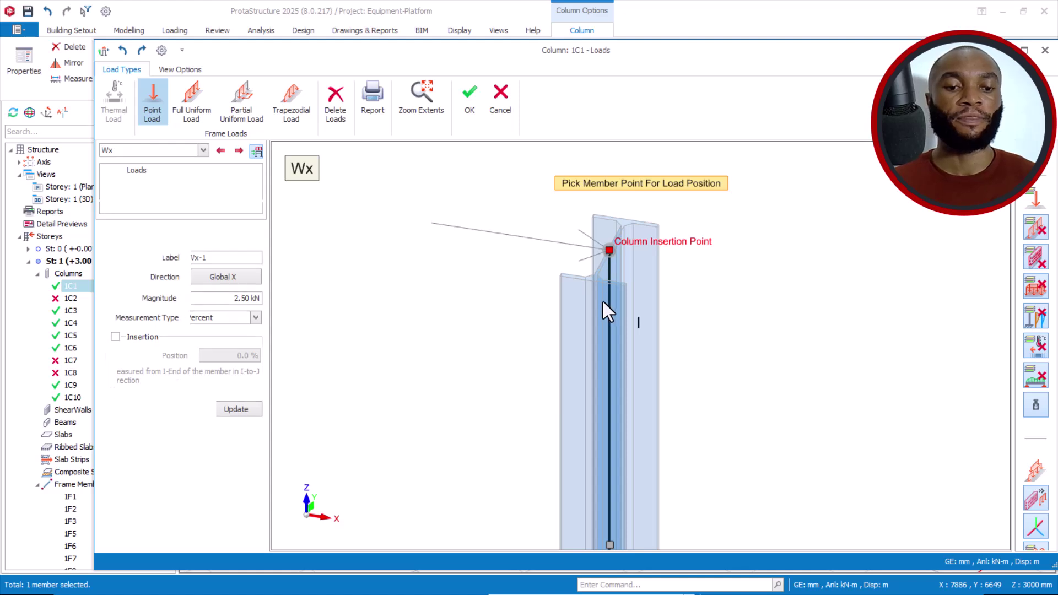
middle_click_drag(534, 243, 654, 240)
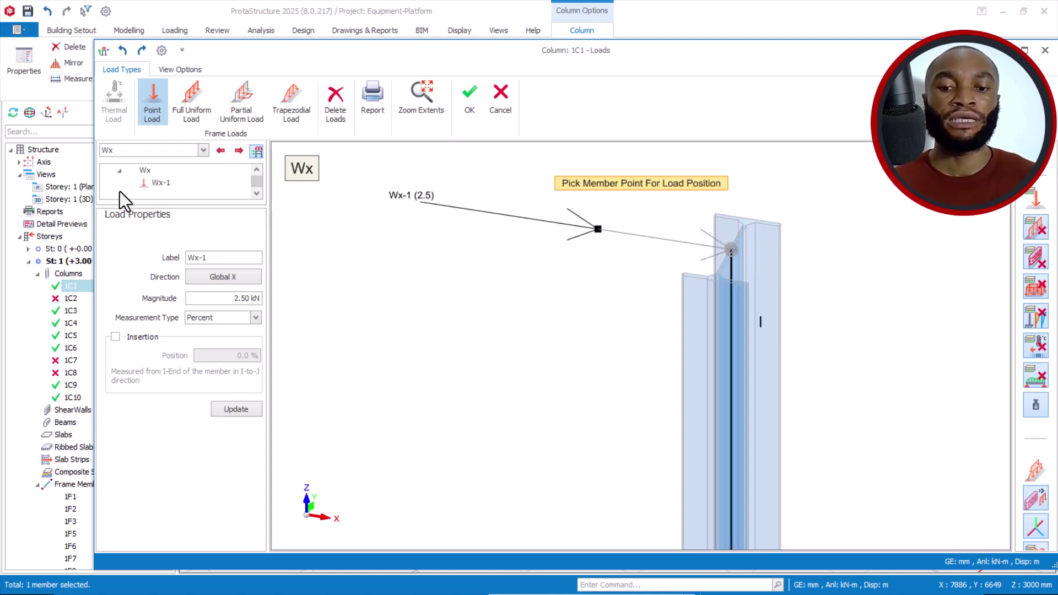
- End point load placement in load case Wx and make Wy the active load case for column 1C1
left_click(204, 151)
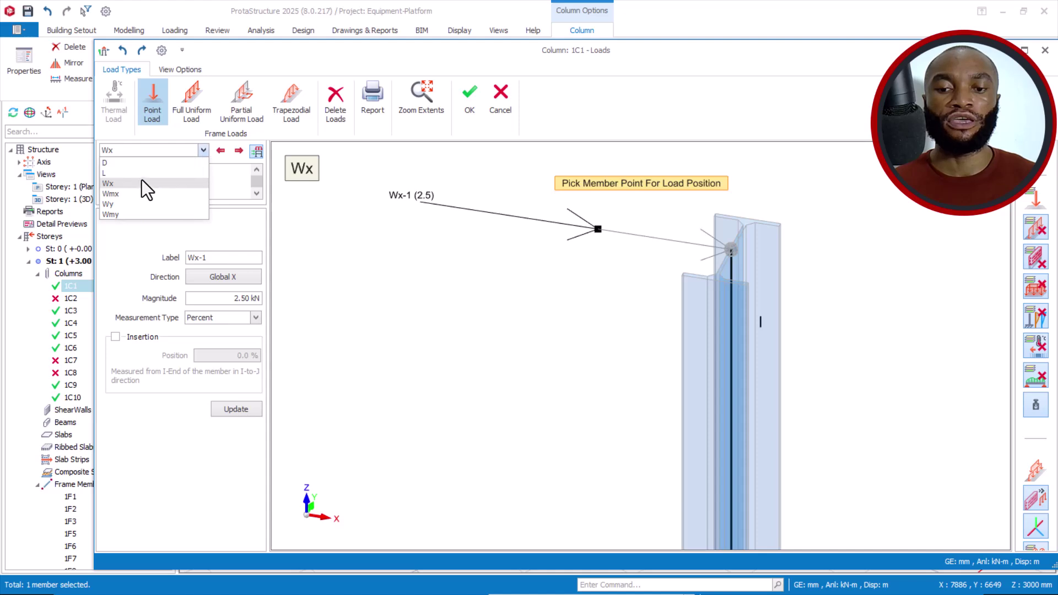
left_click(150, 117)
left_click(154, 106)
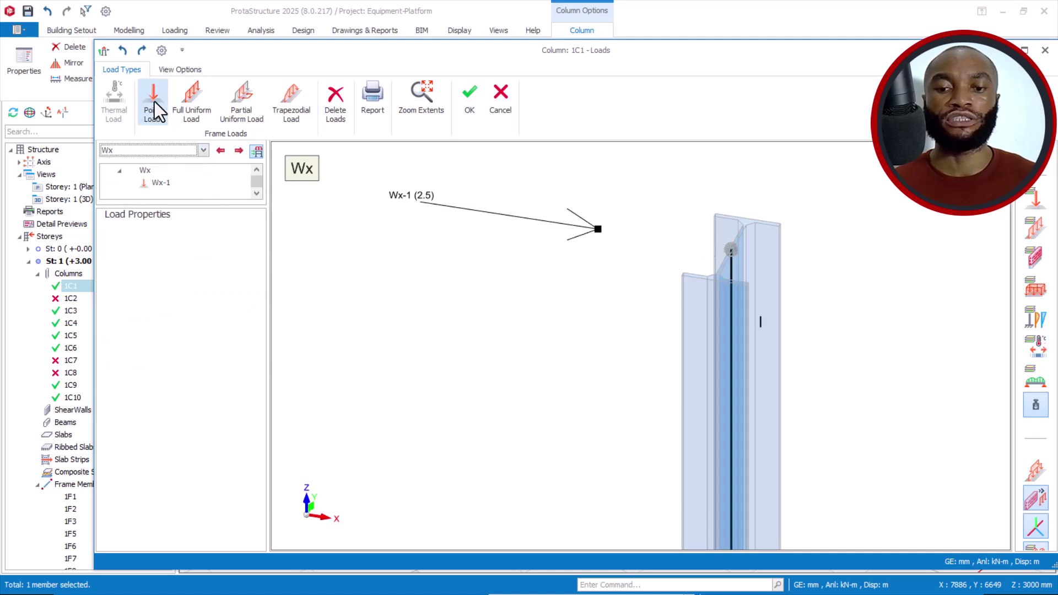
left_click(204, 150)
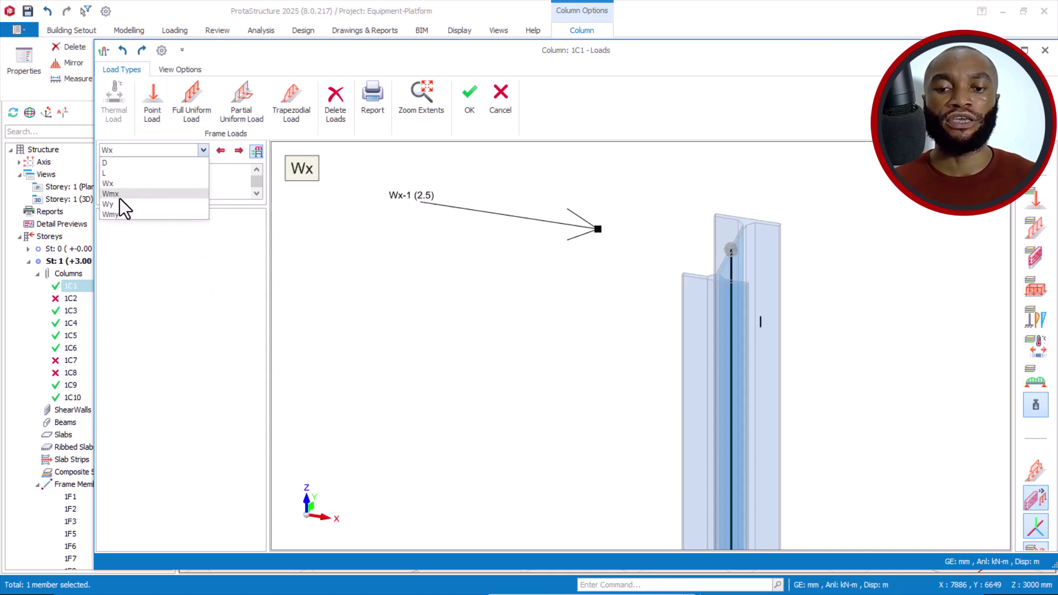
left_click(115, 201)
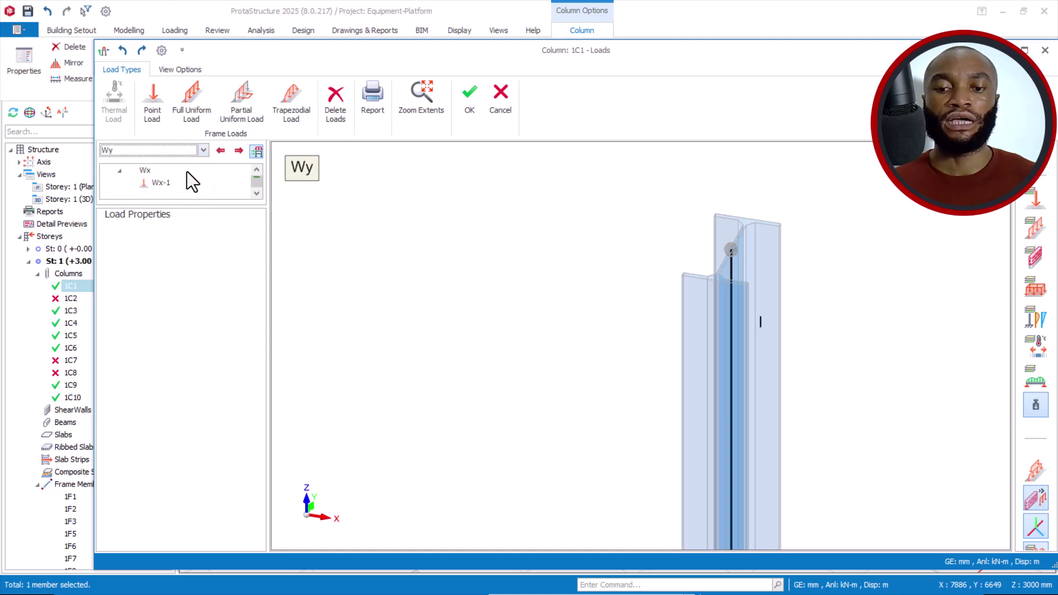
- Define a new point load in load case Wy with a magnitude of 2.50 kN in the Global Y direction
left_click(155, 104)
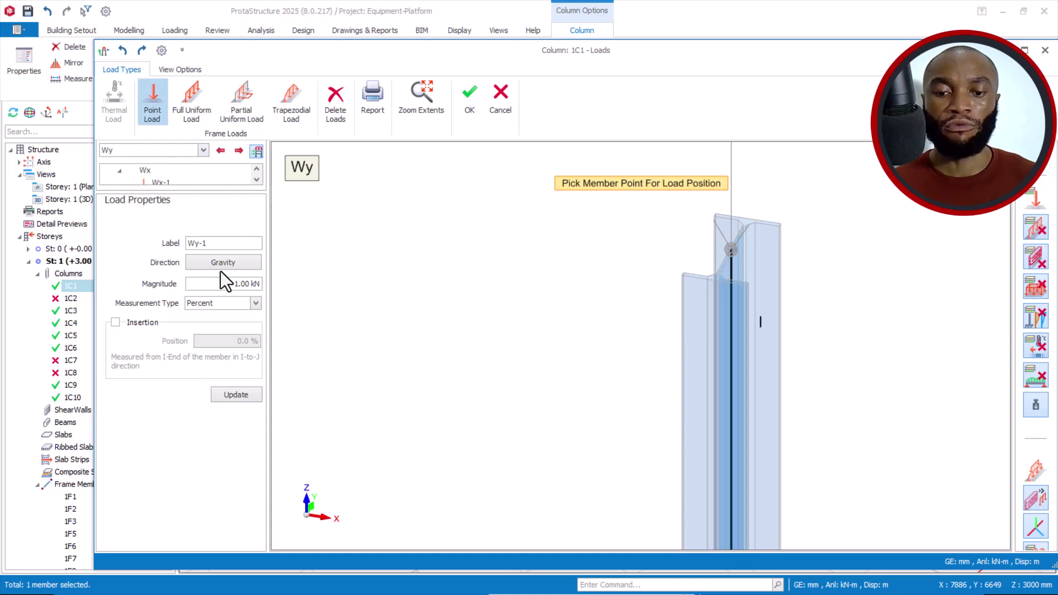
double_click(237, 283)
type("2")
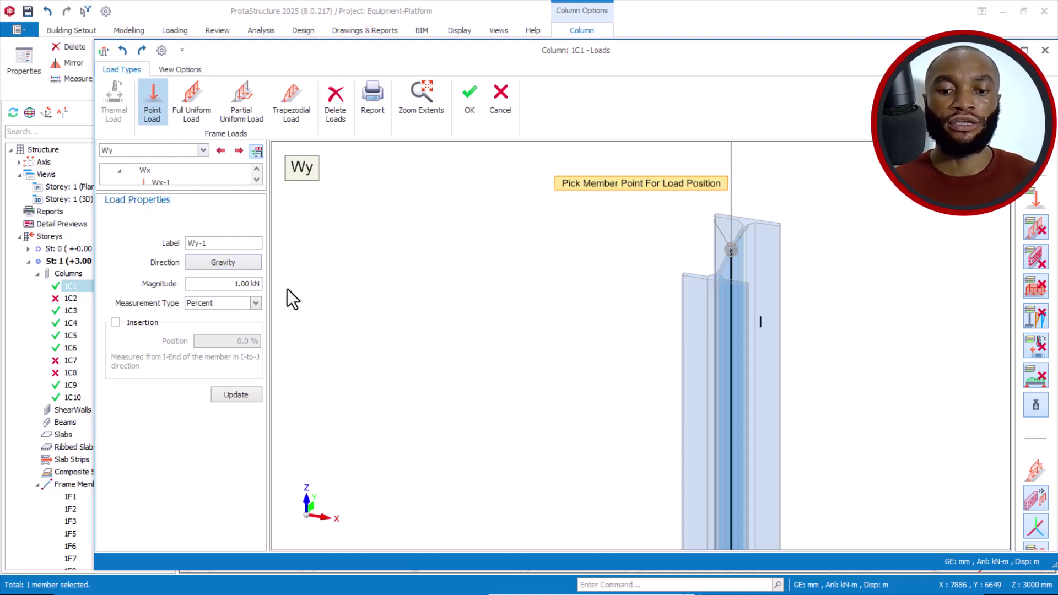
key("BackSpace")
type("5")
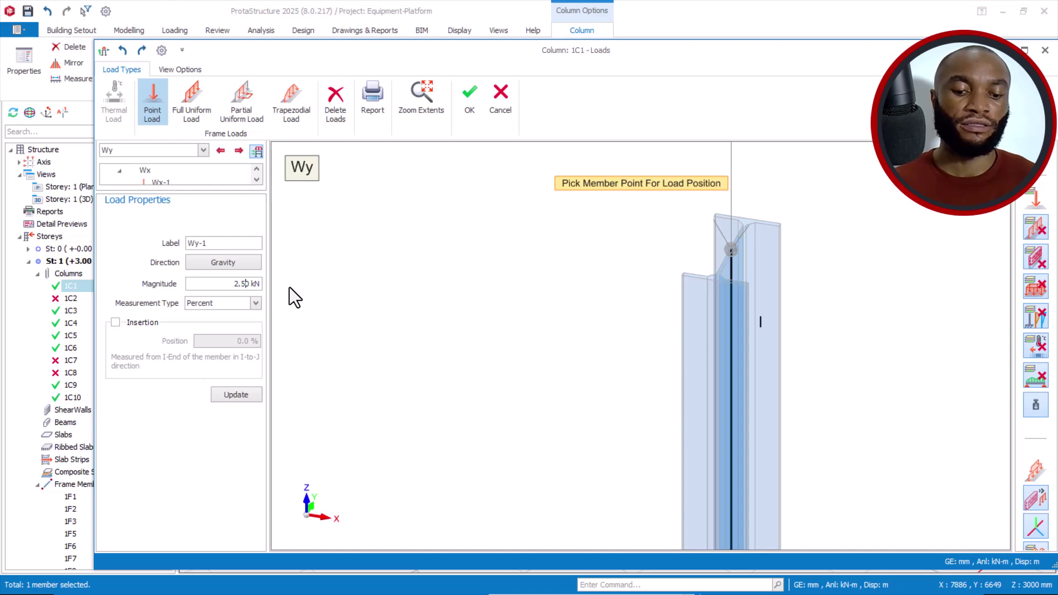
left_click(225, 268)
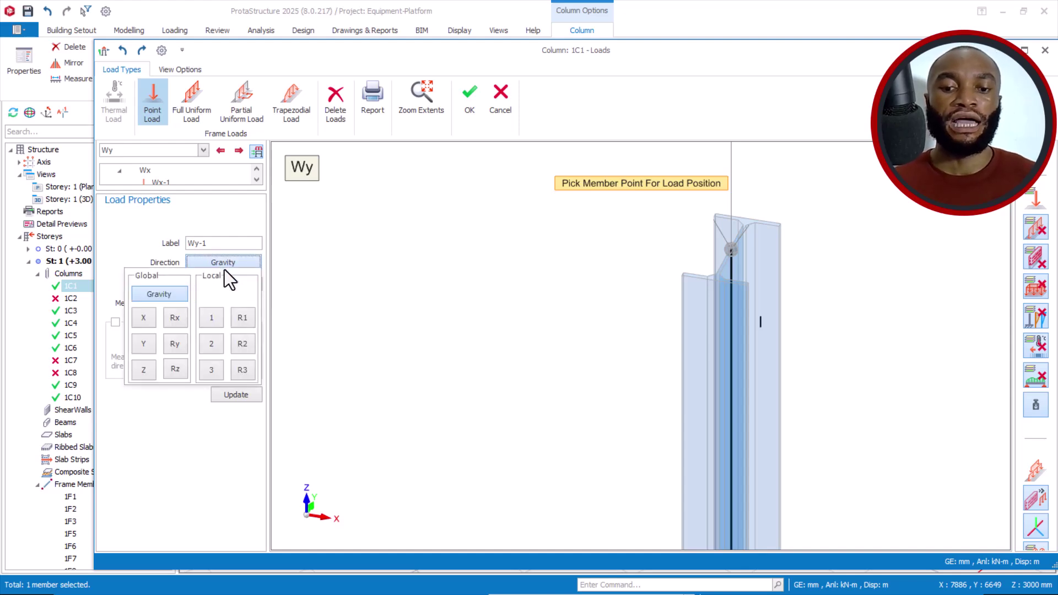
left_click(144, 346)
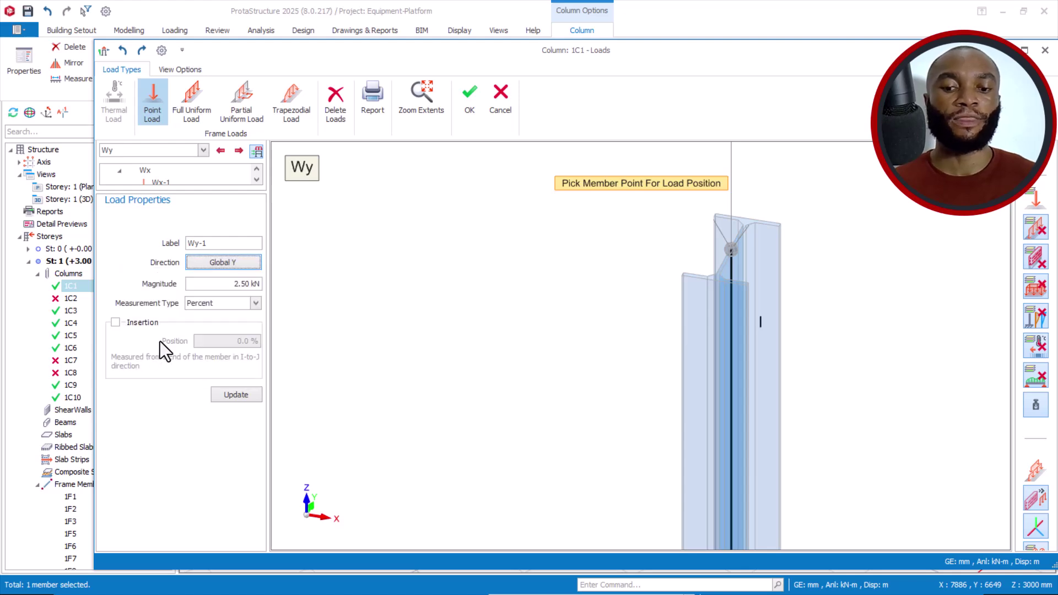
- Place the Global Y point load at the top insertion point of column 1C1 and end point load placement
scroll(497, 226, "down", 3)
middle_click_drag(585, 273, 558, 260)
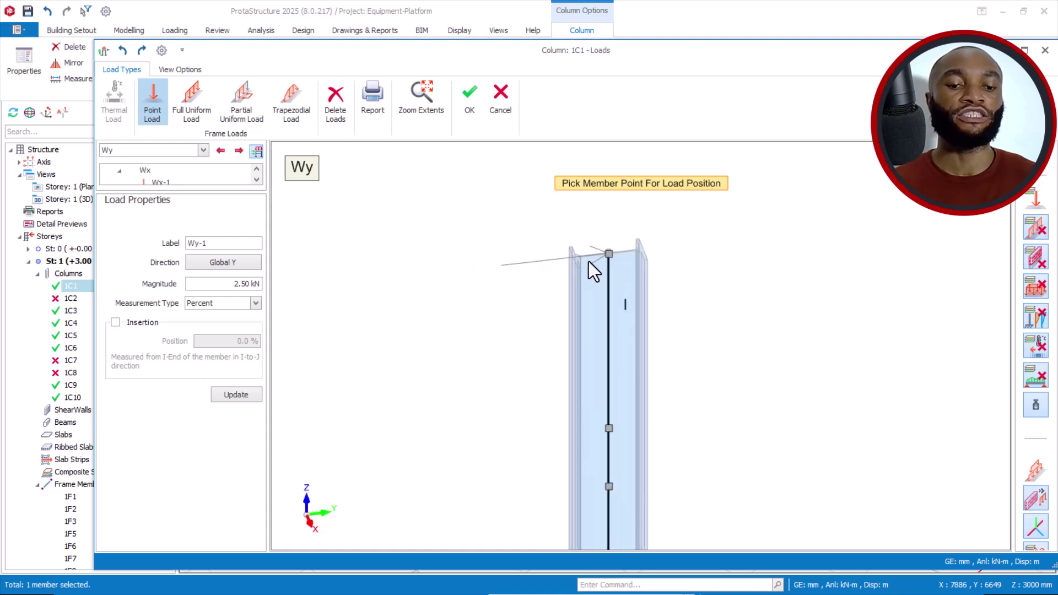
scroll(585, 261, "up", 1)
left_click(616, 252)
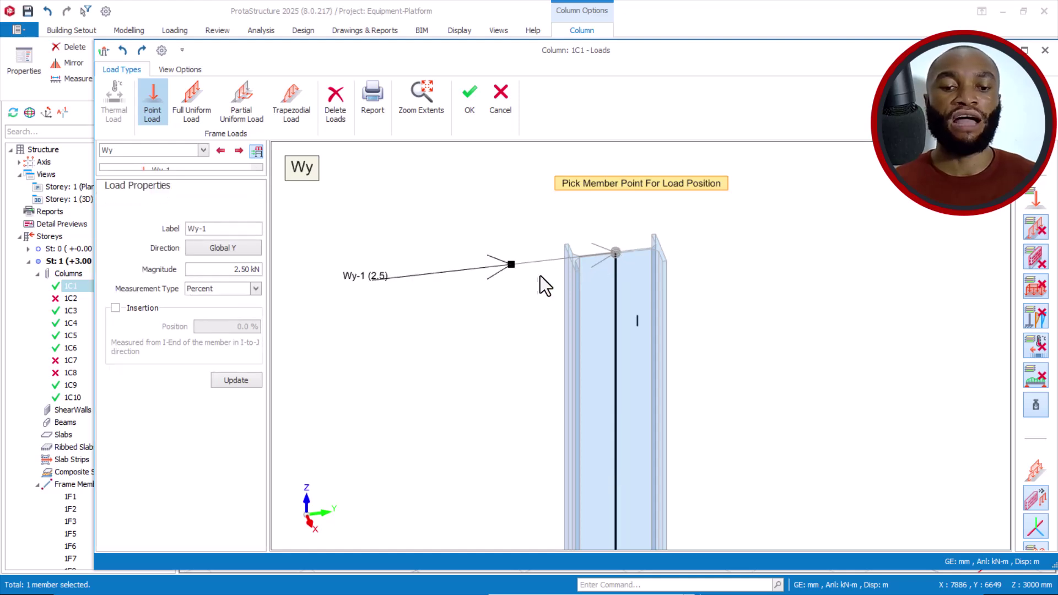
scroll(534, 249, "down", 1)
scroll(523, 286, "down", 1)
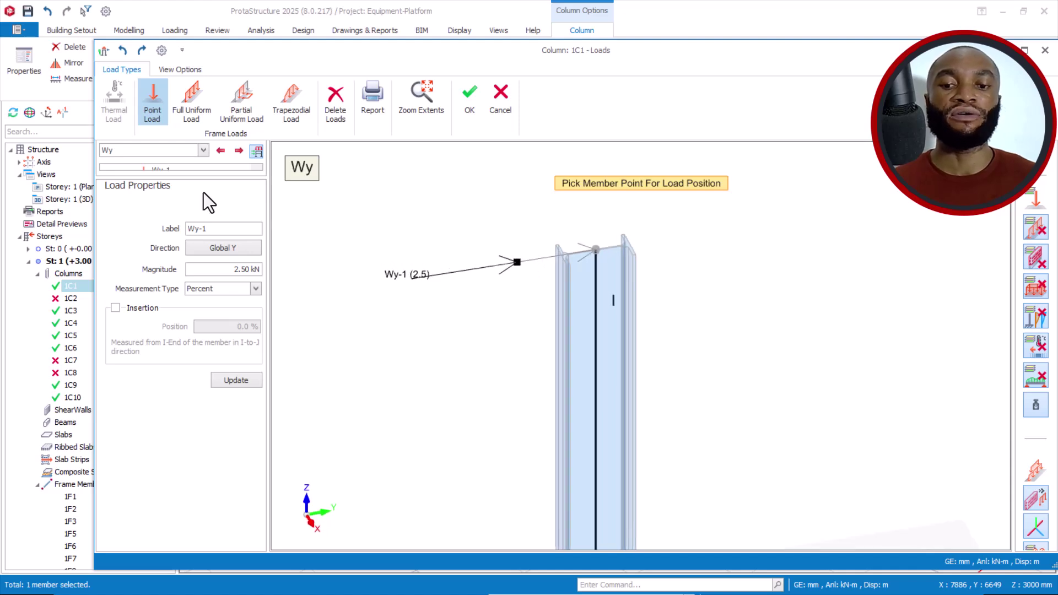
left_click(154, 105)
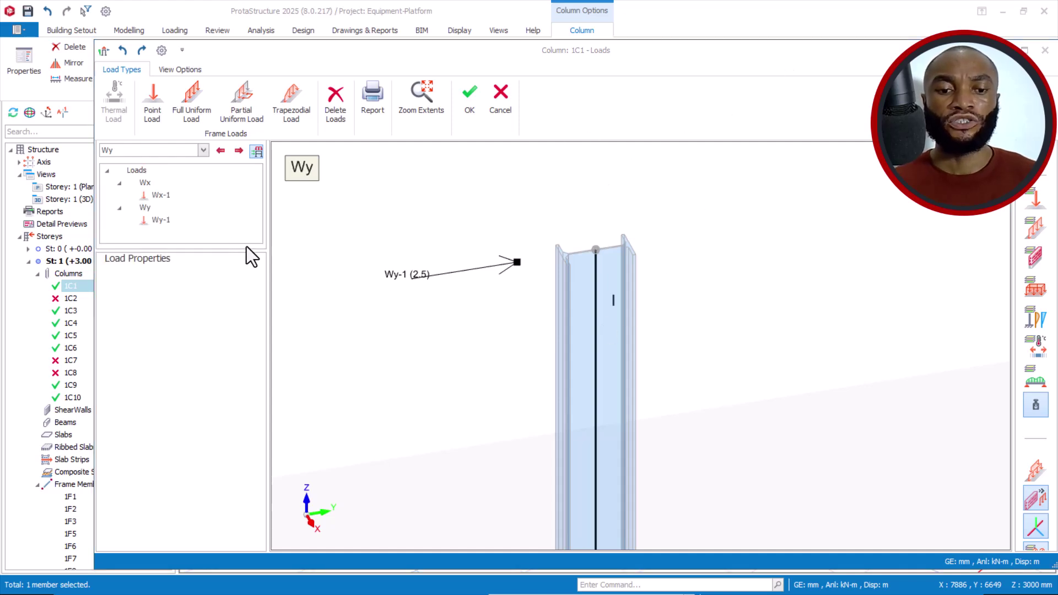
- Review the Wx-1 and Wy-1 point loads on column 1C1, comparing their directions between the two load cases
left_click(157, 194)
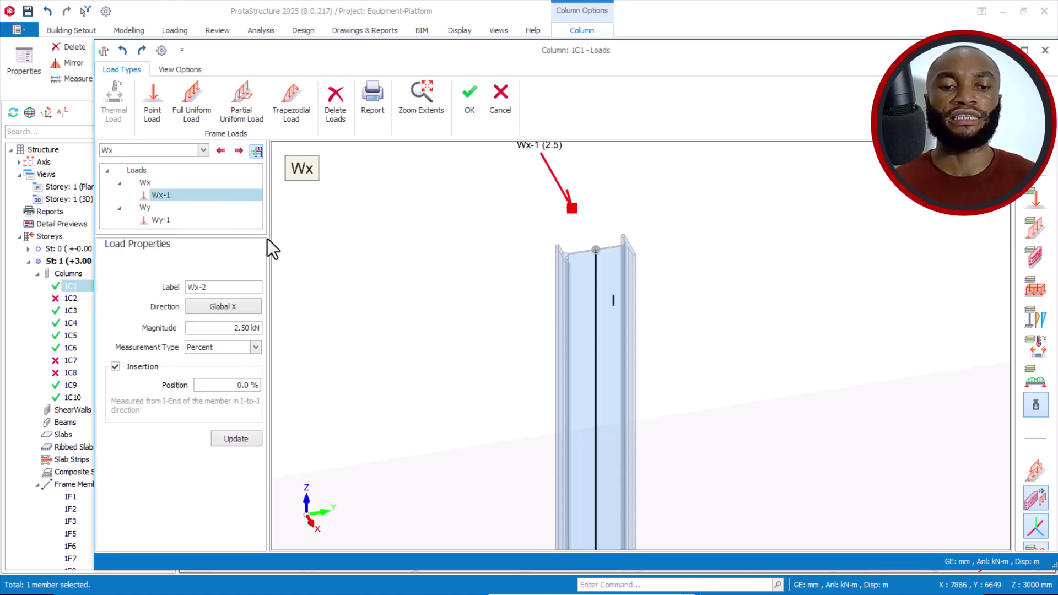
left_click(161, 219)
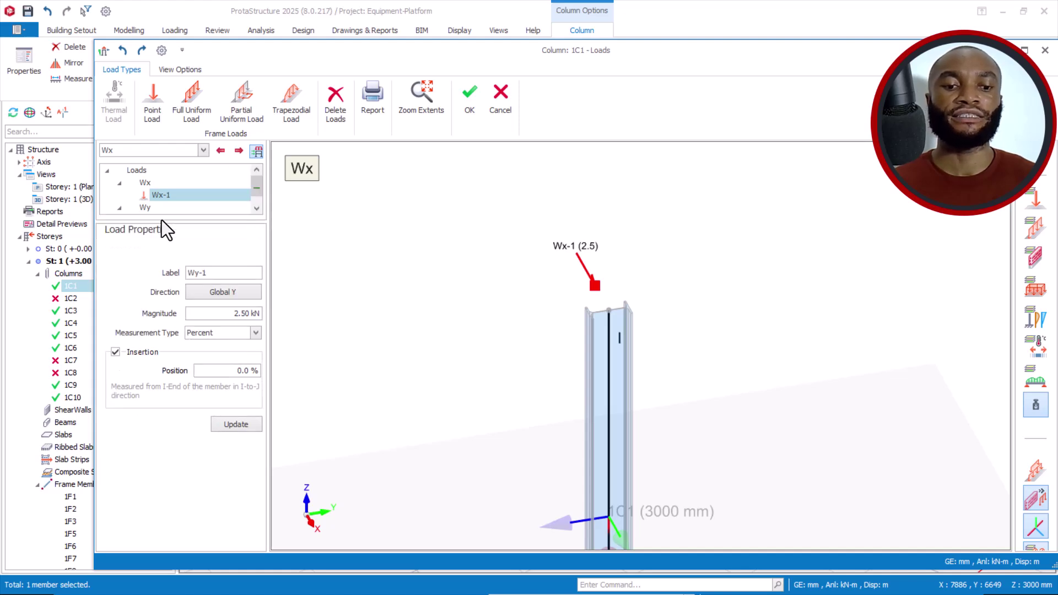
scroll(175, 194, "down", 1)
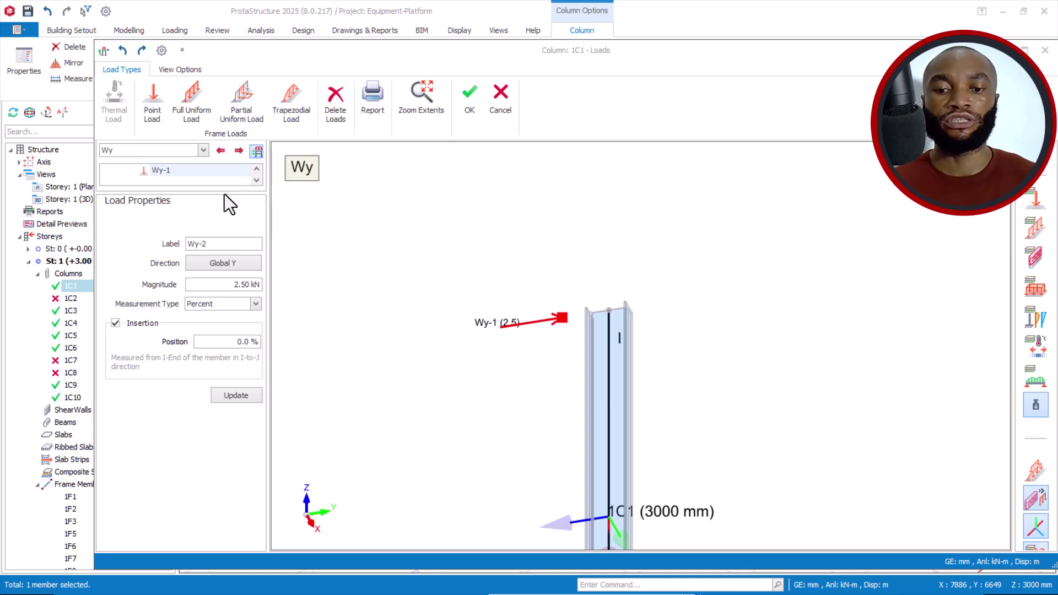
left_click_drag(224, 192, 223, 241)
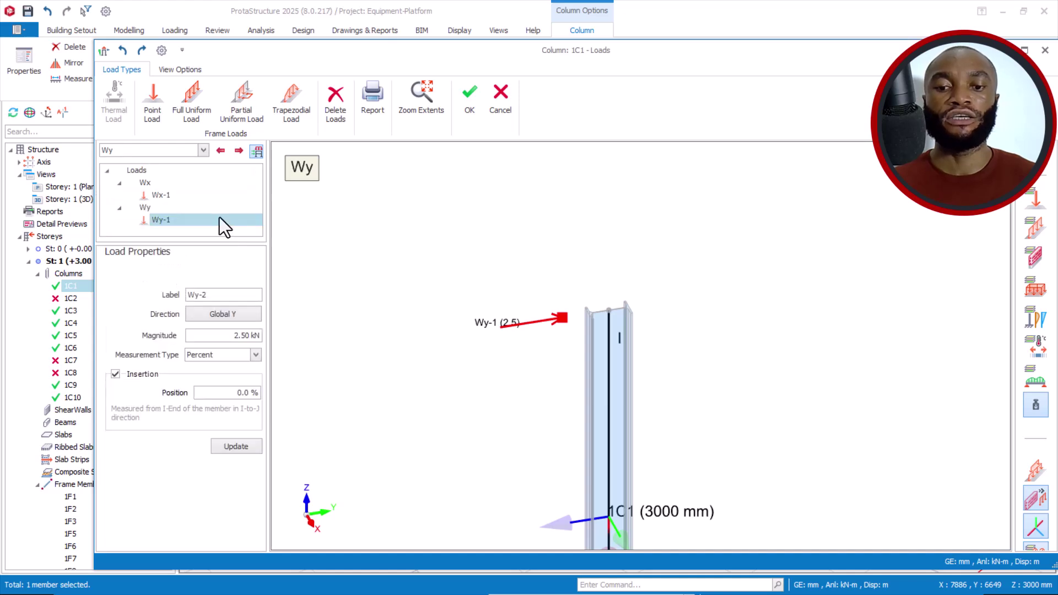
left_click(146, 181)
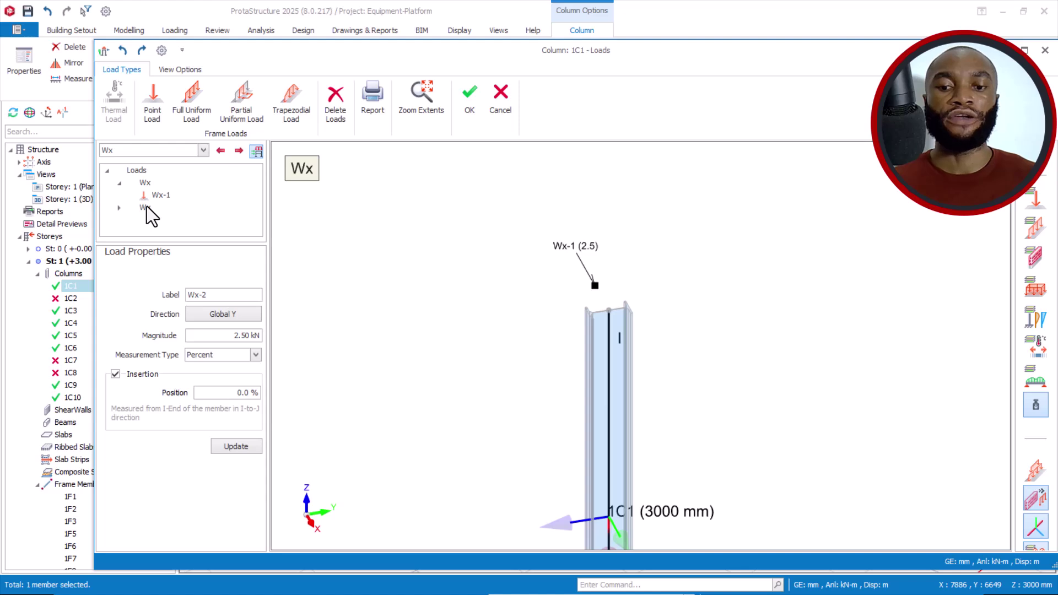
left_click(147, 206)
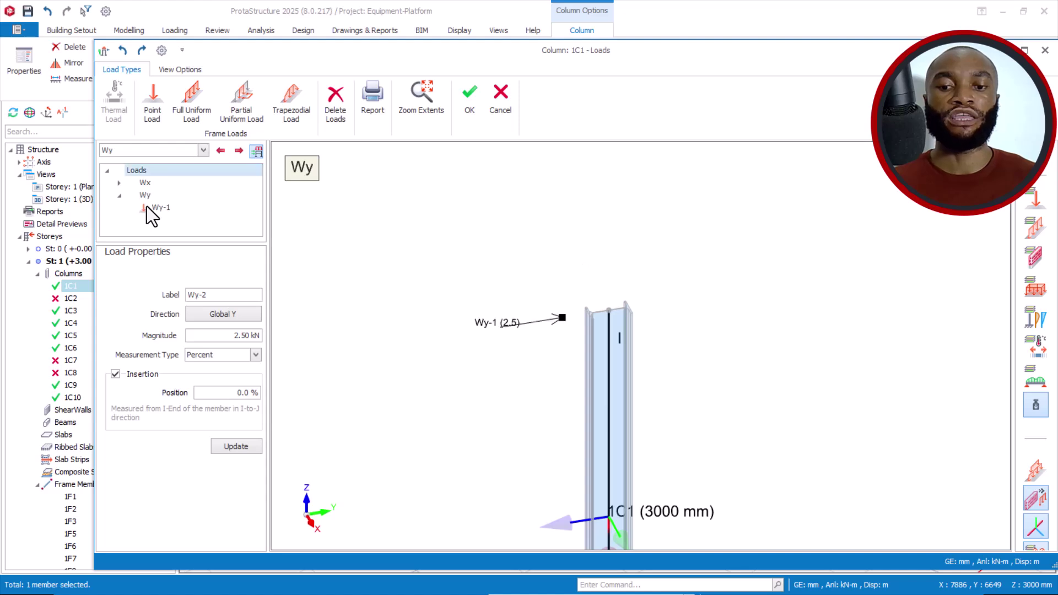
left_click(150, 173)
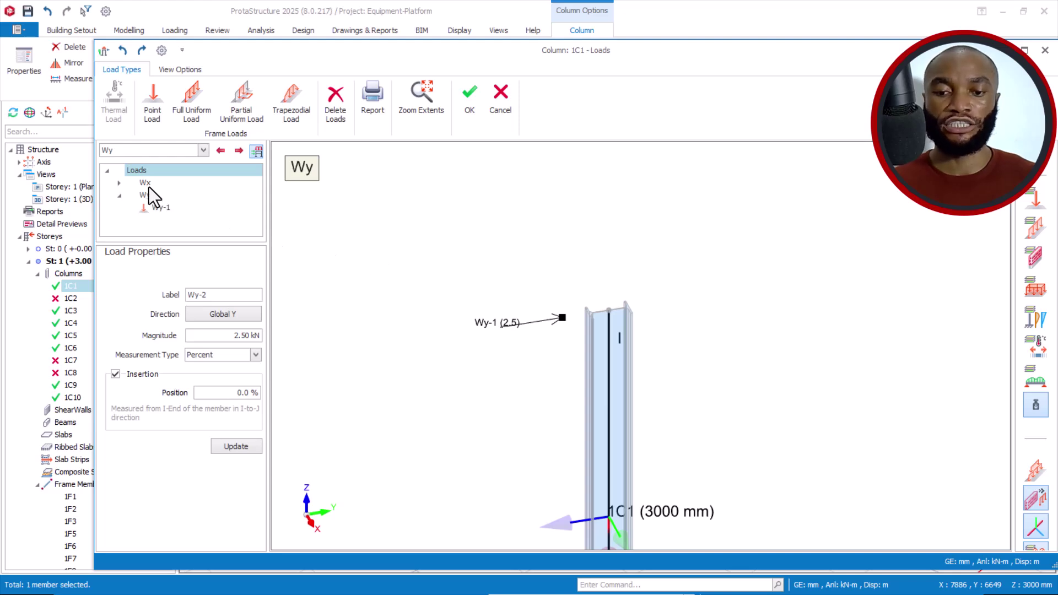
left_click(146, 186)
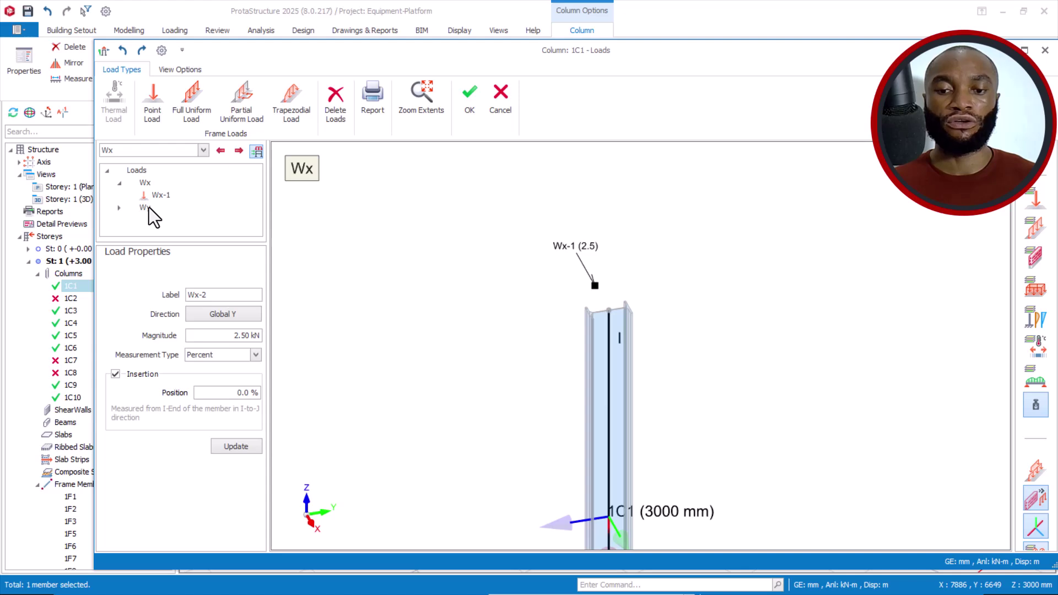
left_click(149, 207)
left_click(146, 183)
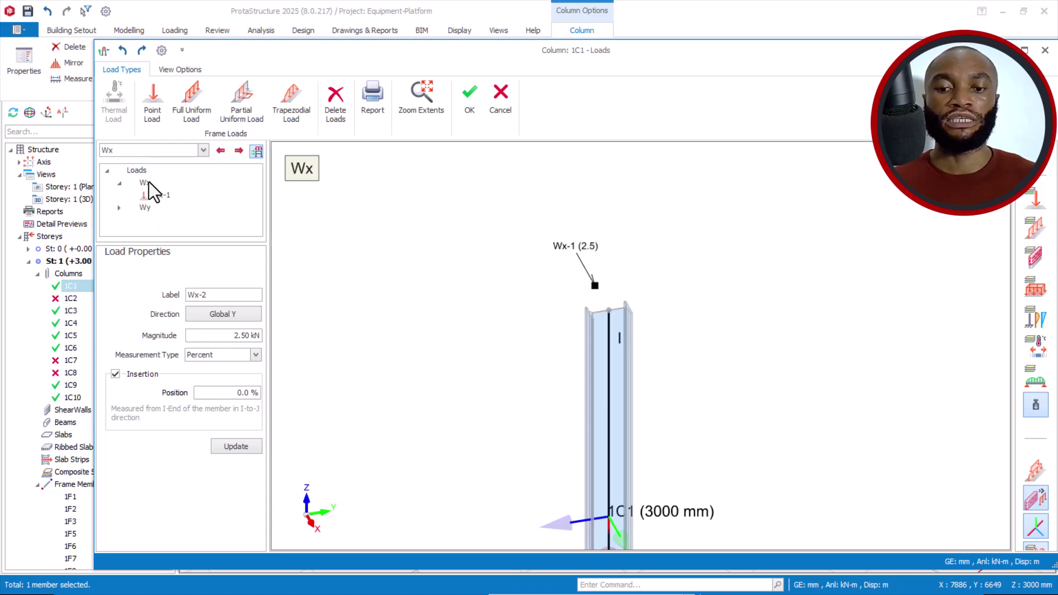
left_click(145, 209)
- Inspect the Wy-1 load and column 1C1 from its top to its base, and accept the column's loads
scroll(626, 316, "up", 2)
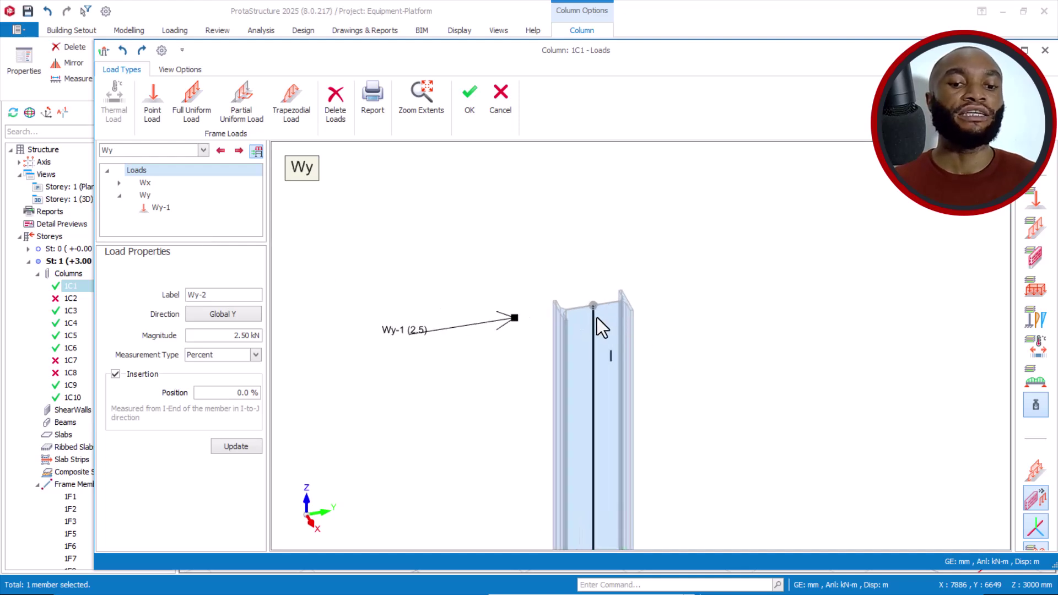
scroll(597, 317, "down", 3)
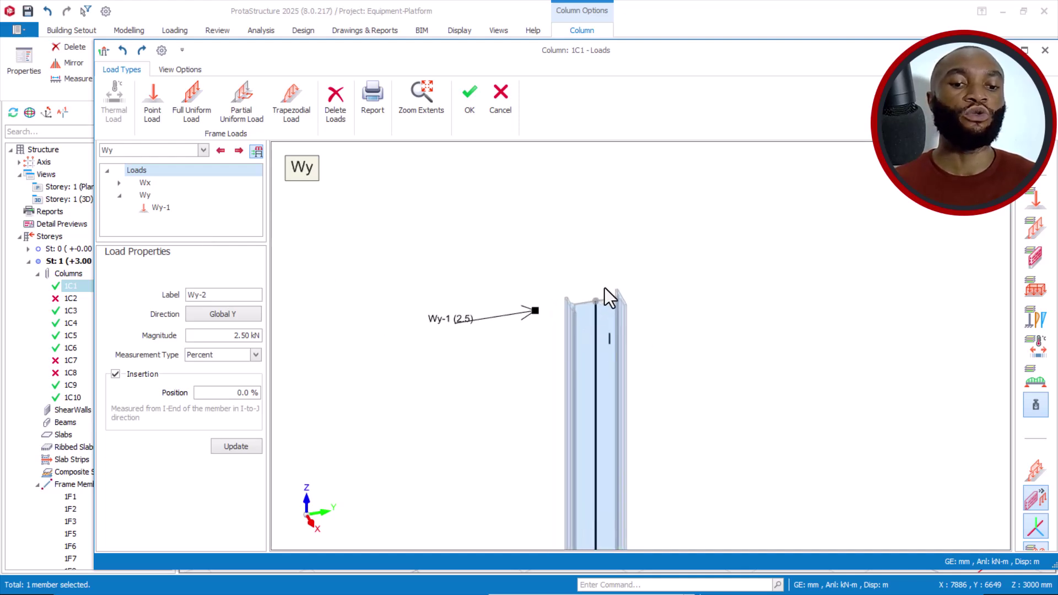
middle_click_drag(597, 268, 588, 246)
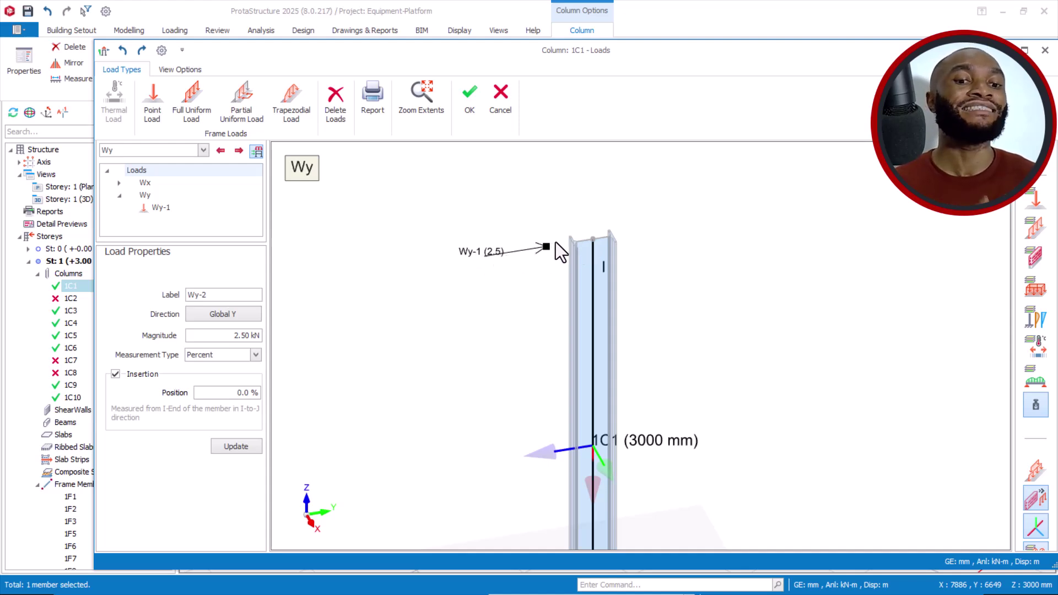
scroll(559, 239, "down", 1)
middle_click_drag(557, 345, 554, 278)
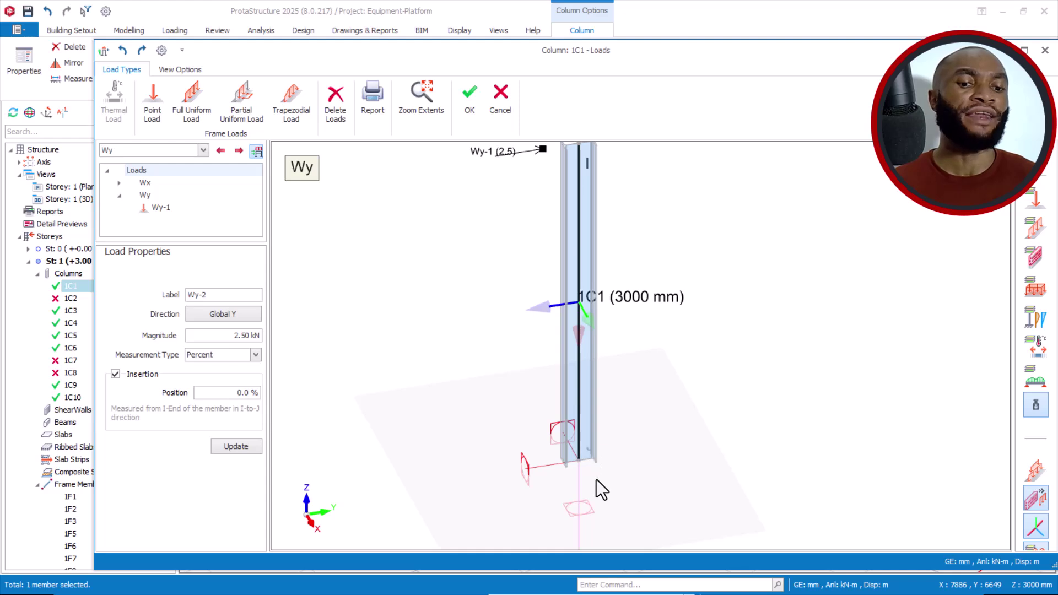
middle_click_drag(555, 266, 559, 295)
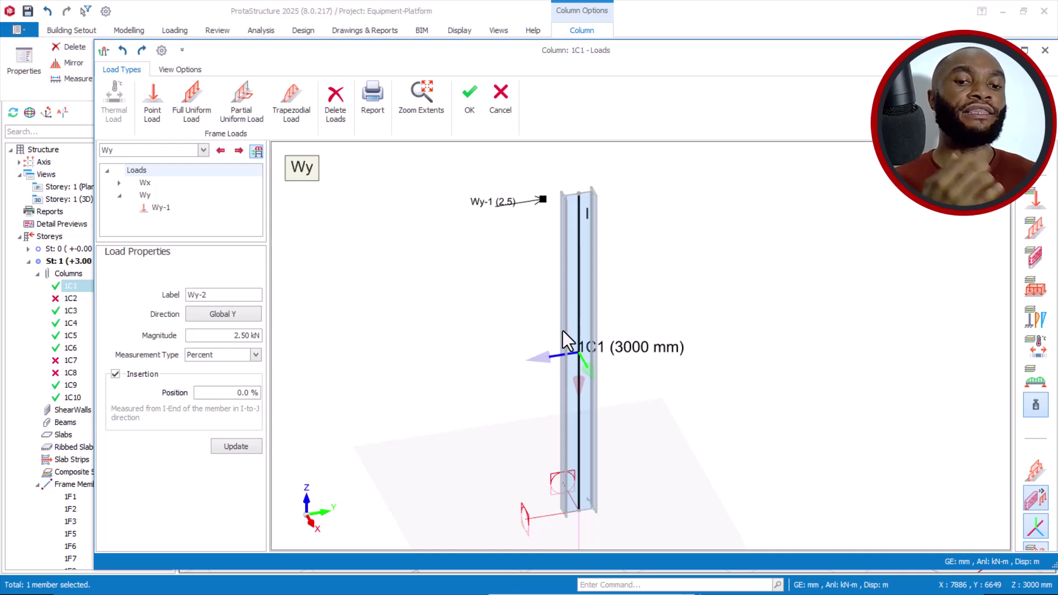
scroll(551, 181, "up", 2)
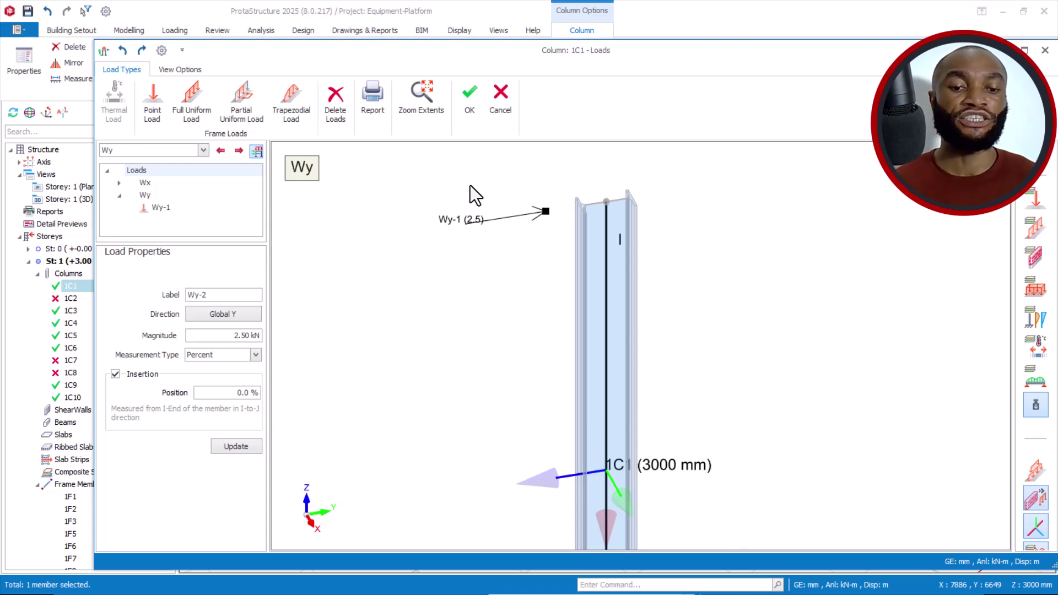
left_click(475, 107)
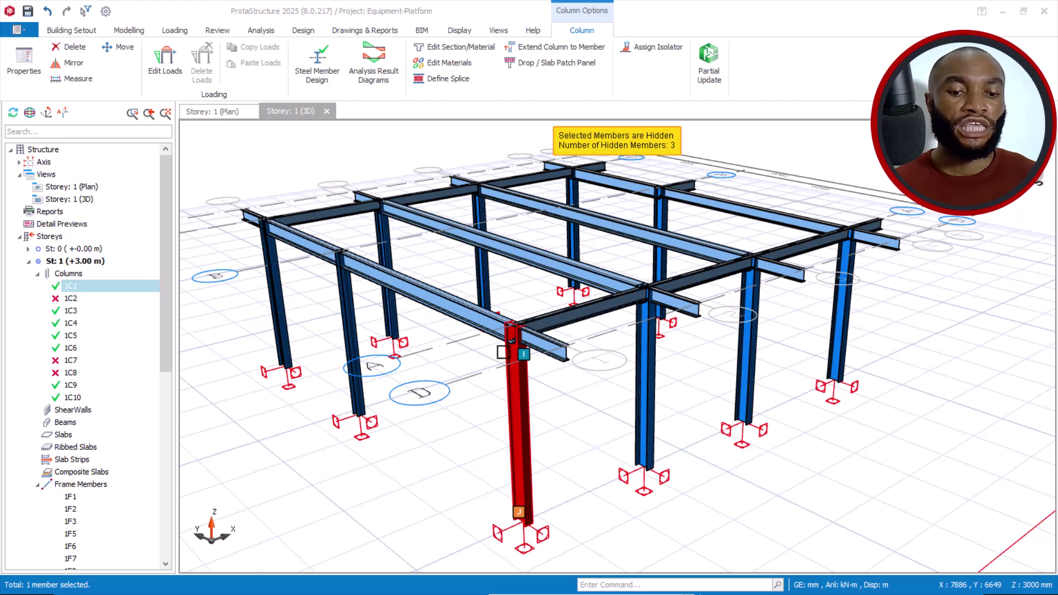
- Check the point loads listed for column 1C1 in the 3D view and copy its loads
key("Escape")
scroll(503, 352, "up", 3)
mouse_move(530, 365)
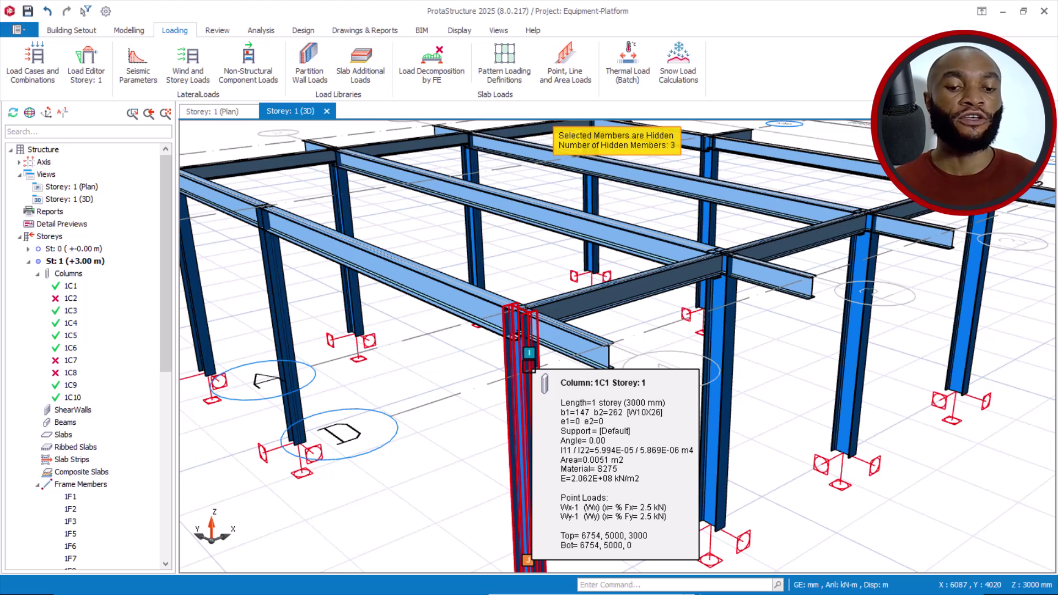
left_click(524, 364)
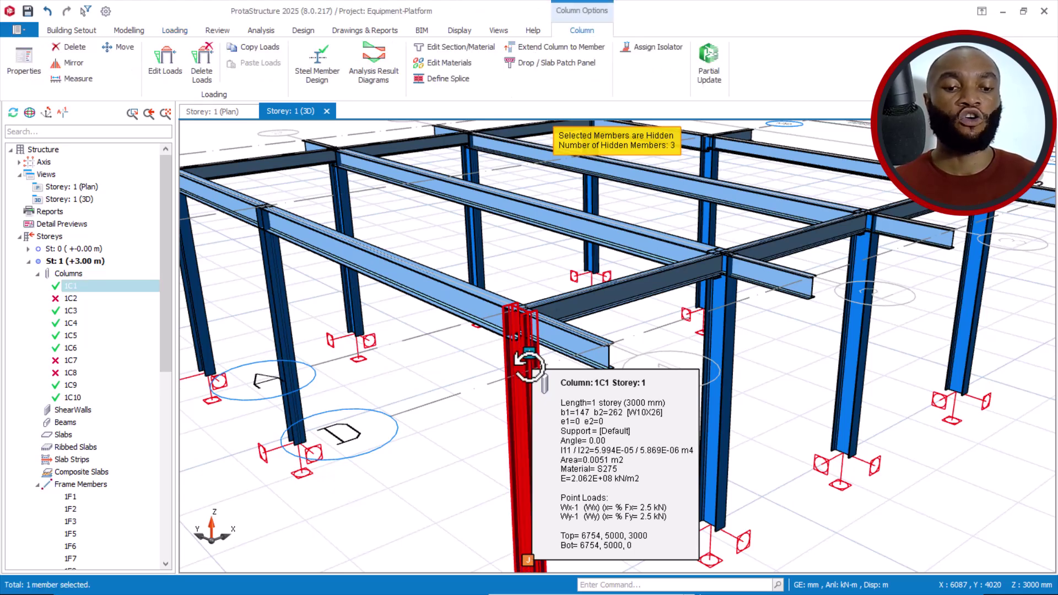
right_click(529, 364)
left_click(581, 283)
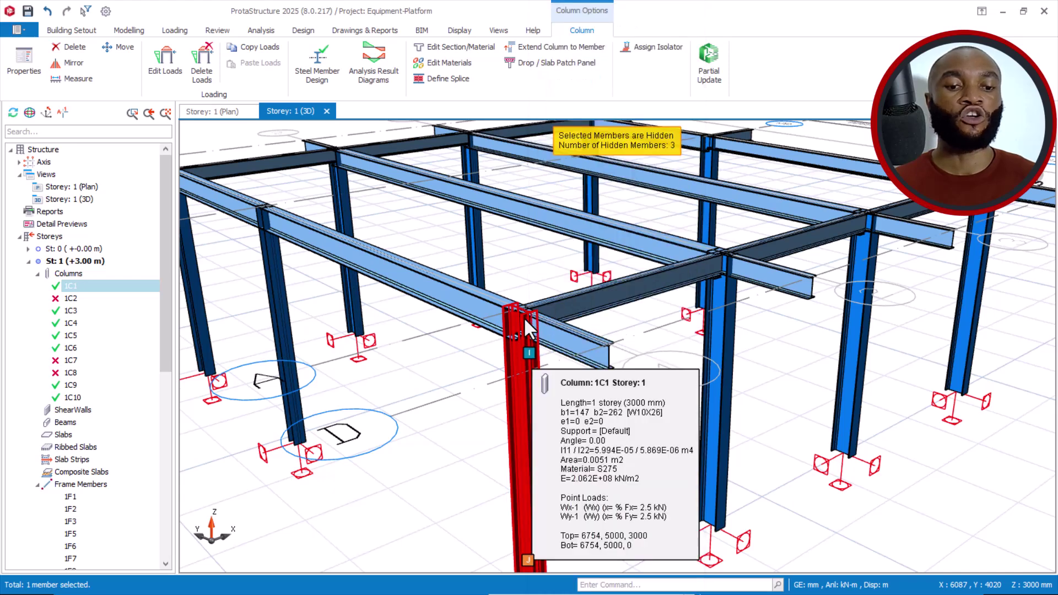
left_click(528, 407)
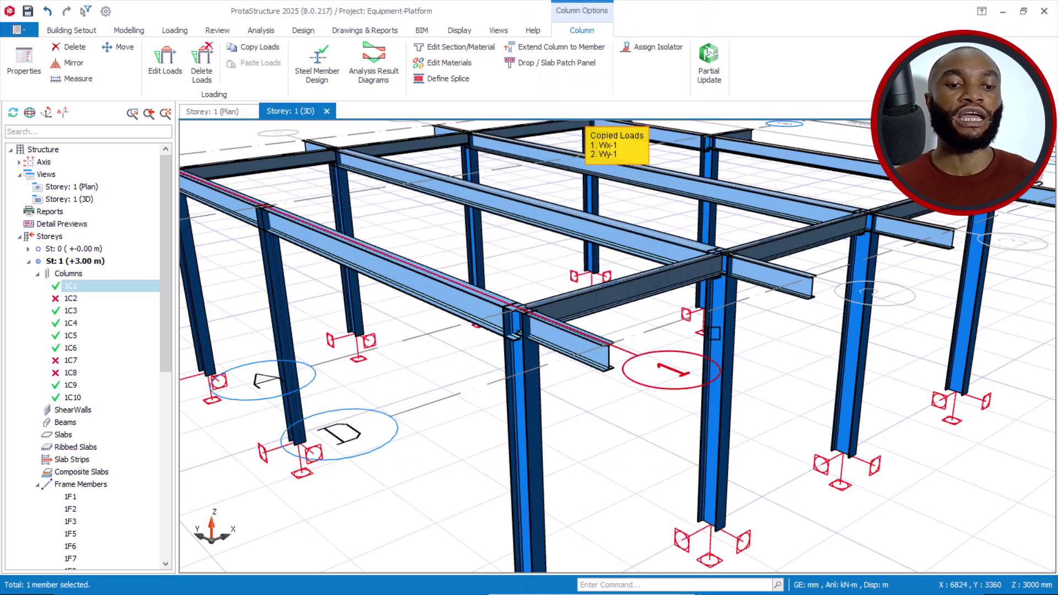
- Paste the copied Wx-1 and Wy-1 point loads onto columns 1C4, 1C5 and 1C6 together, and clear the selection
left_click(844, 329)
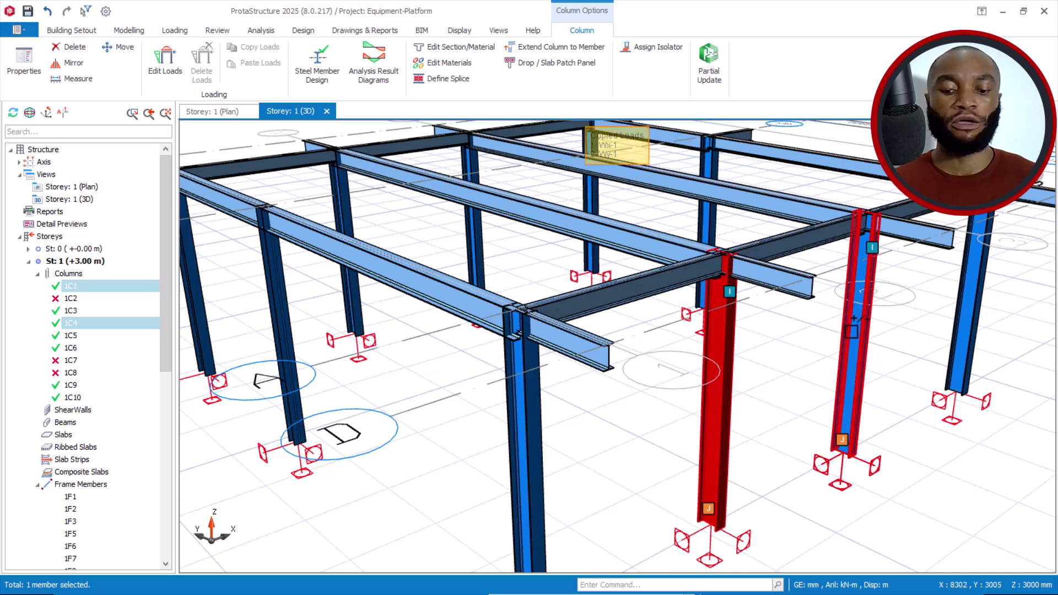
left_click(978, 312)
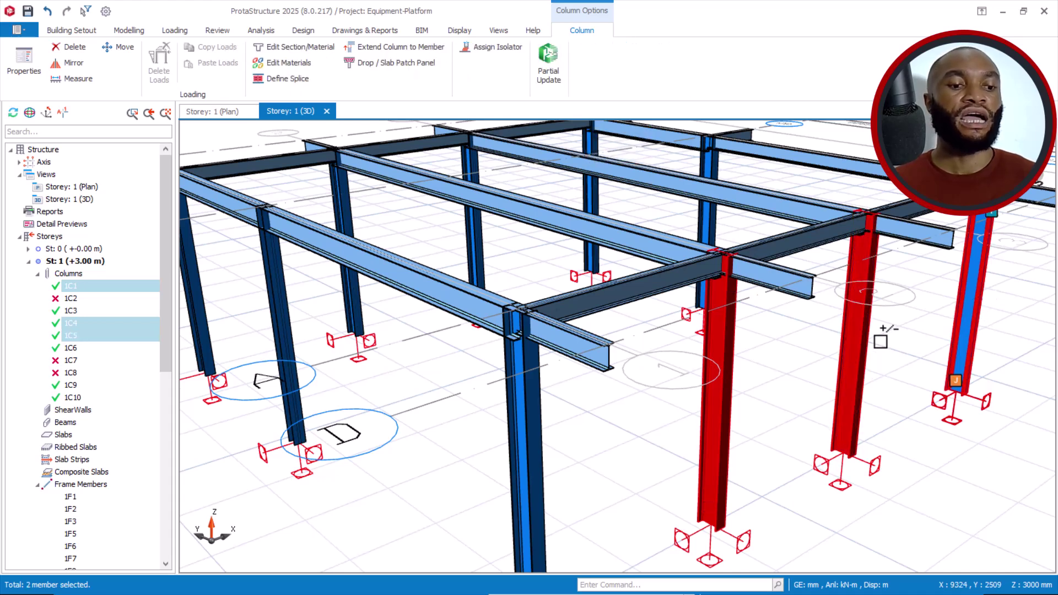
right_click(898, 339)
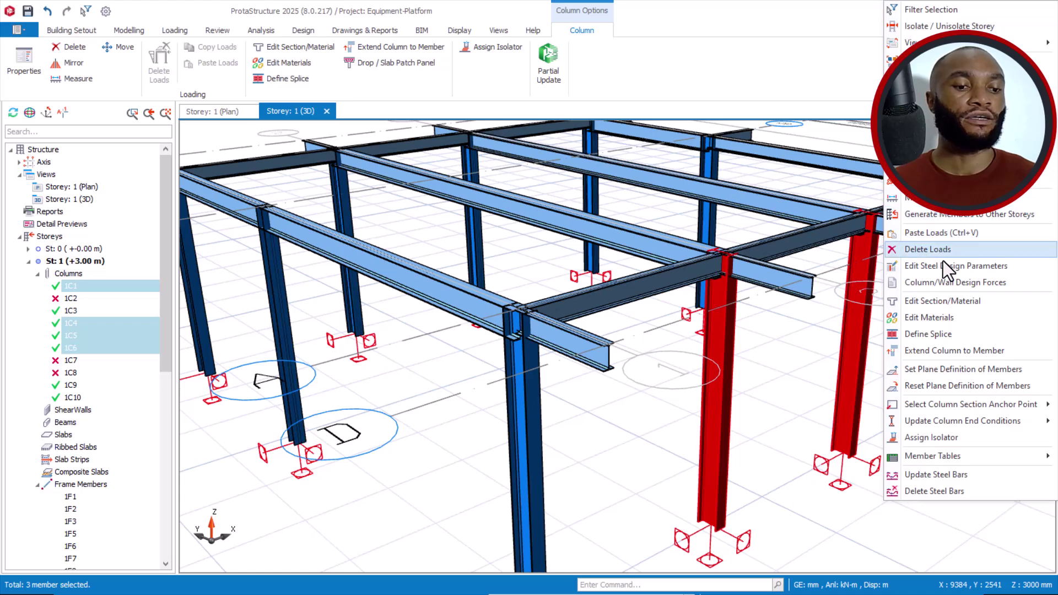
left_click(937, 232)
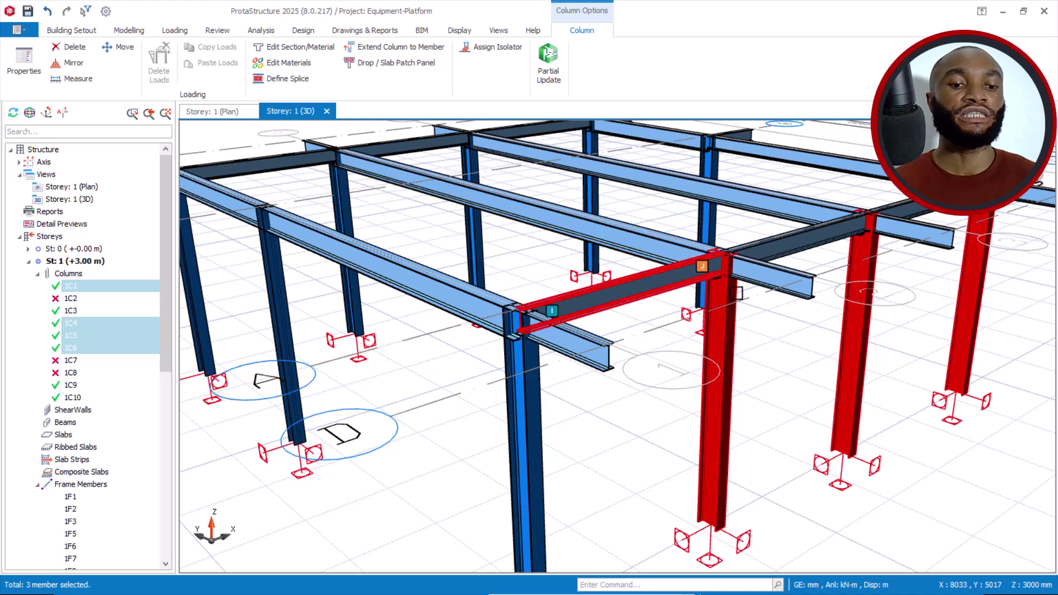
scroll(751, 310, "down", 3)
scroll(638, 366, "up", 2)
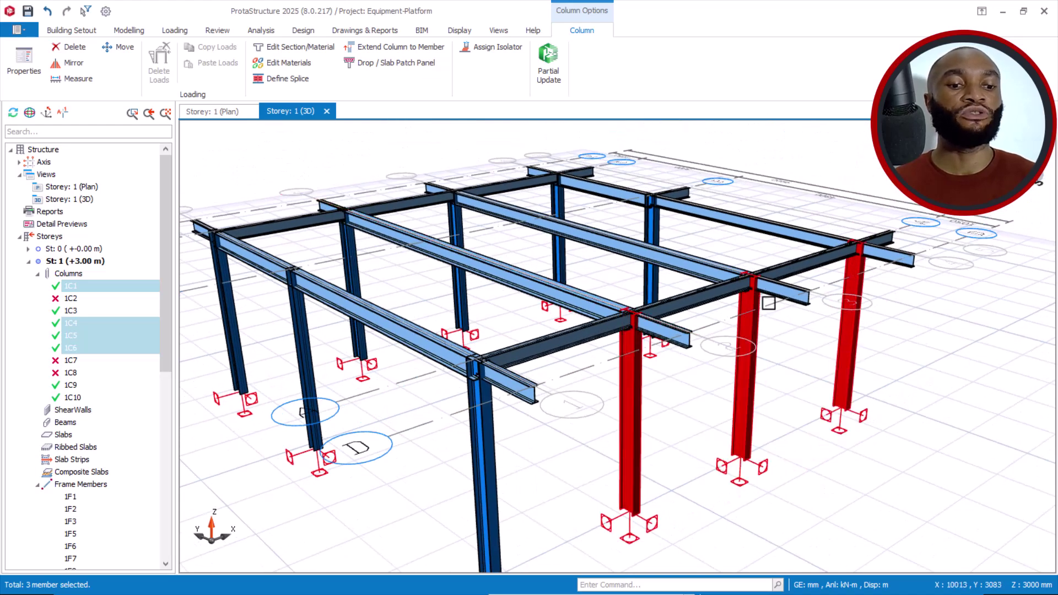
key("Escape")
- Check the loads assigned to column 1C5 in its load editor and leave the editor without saving changes
scroll(774, 309, "up", 2)
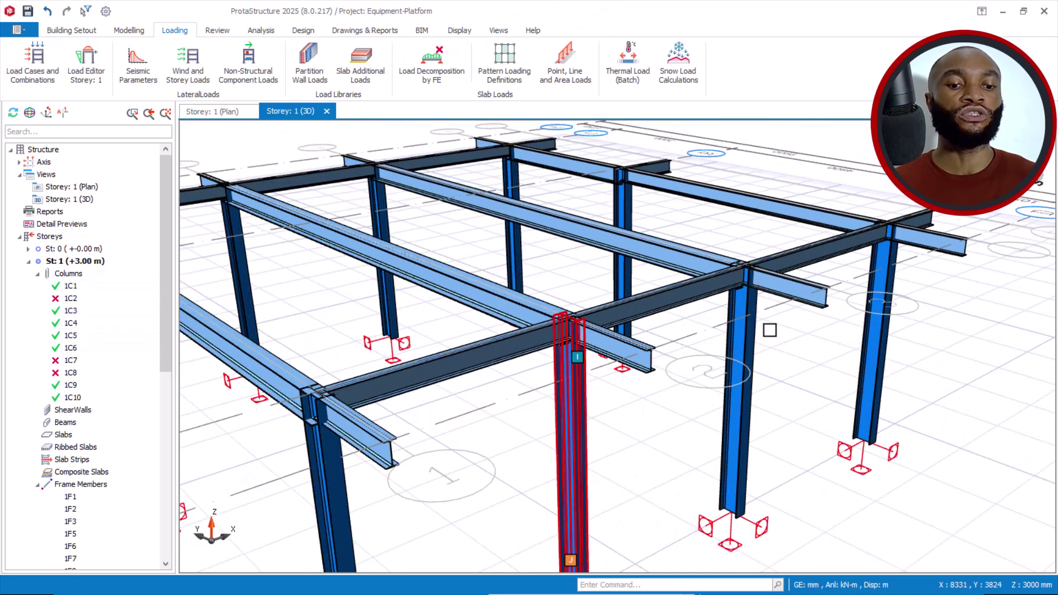
left_click(755, 314)
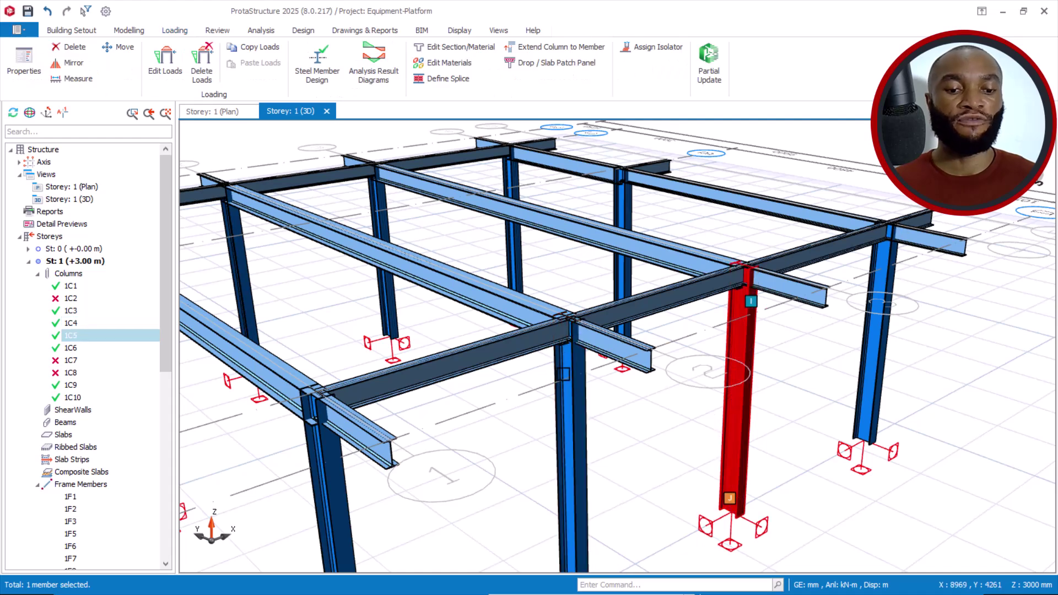
mouse_move(567, 371)
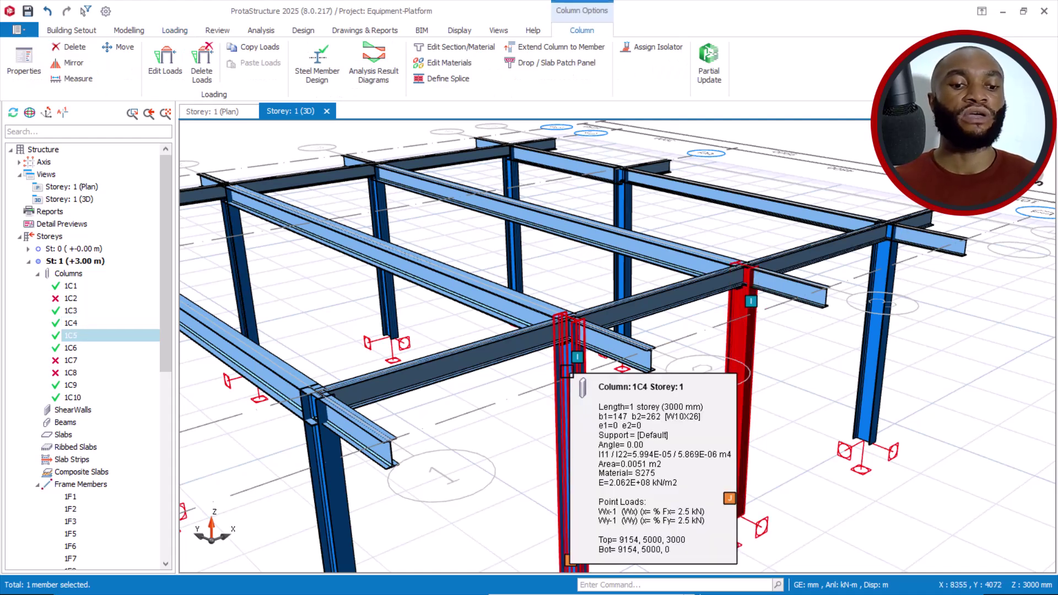
right_click(736, 307)
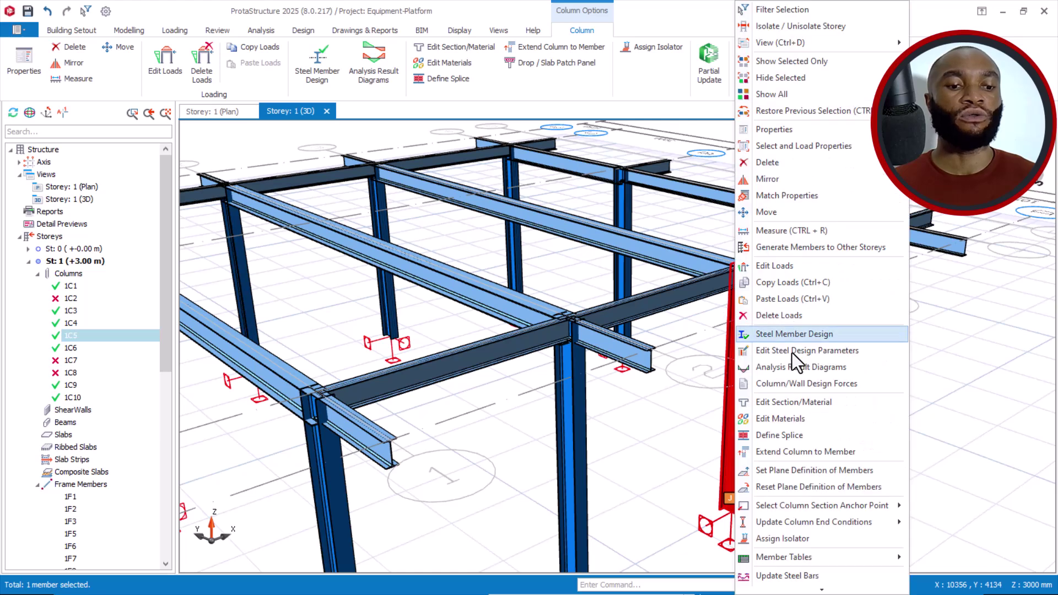
left_click(802, 266)
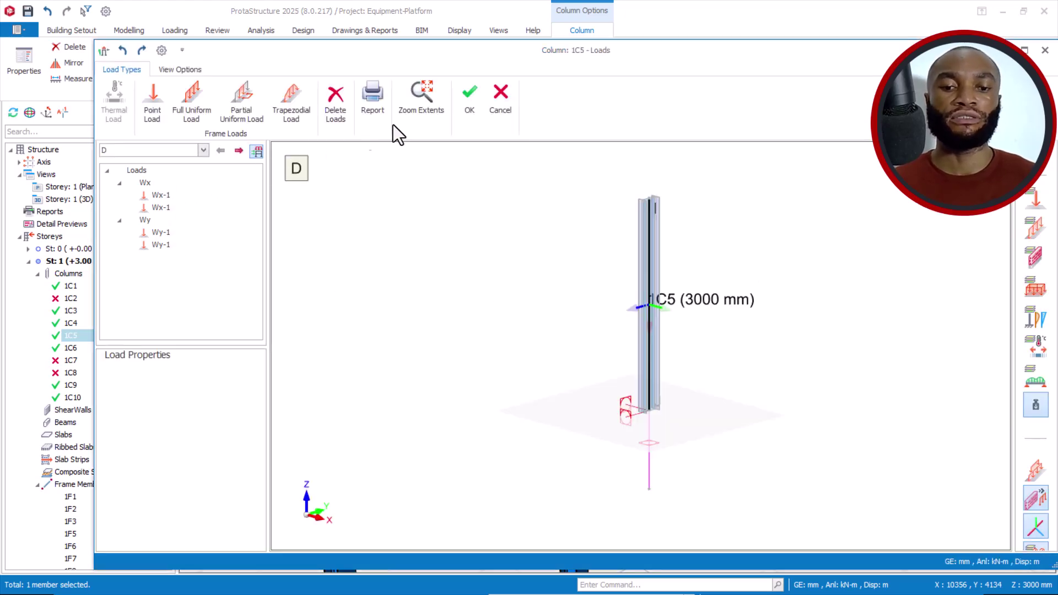
left_click(495, 113)
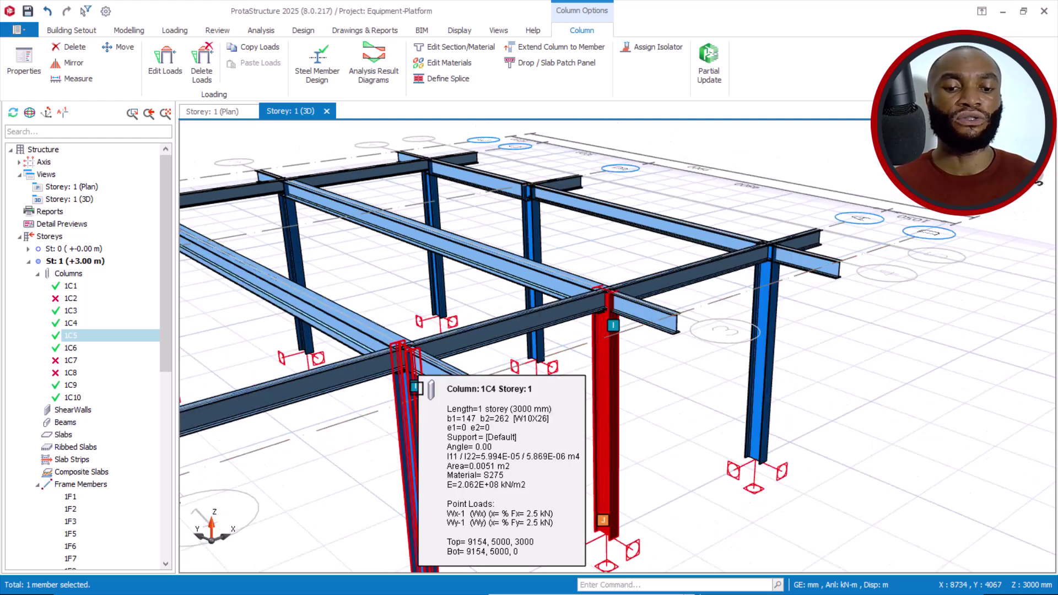
- Open the loads of column 1C4 for editing and compare the directions of its Wx-1 and Wy-1 point loads
left_click(414, 380)
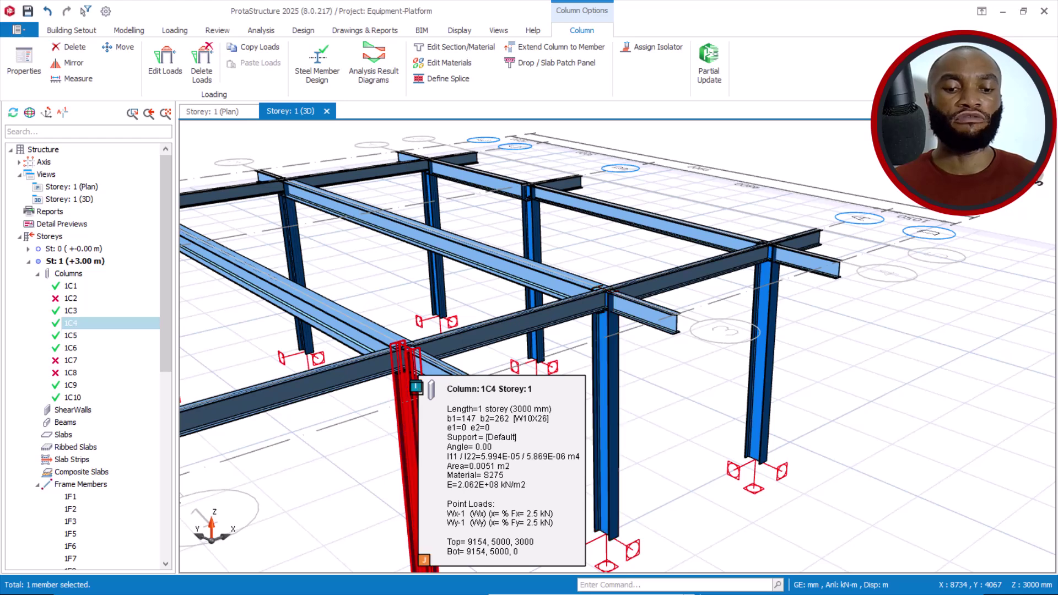
right_click(414, 383)
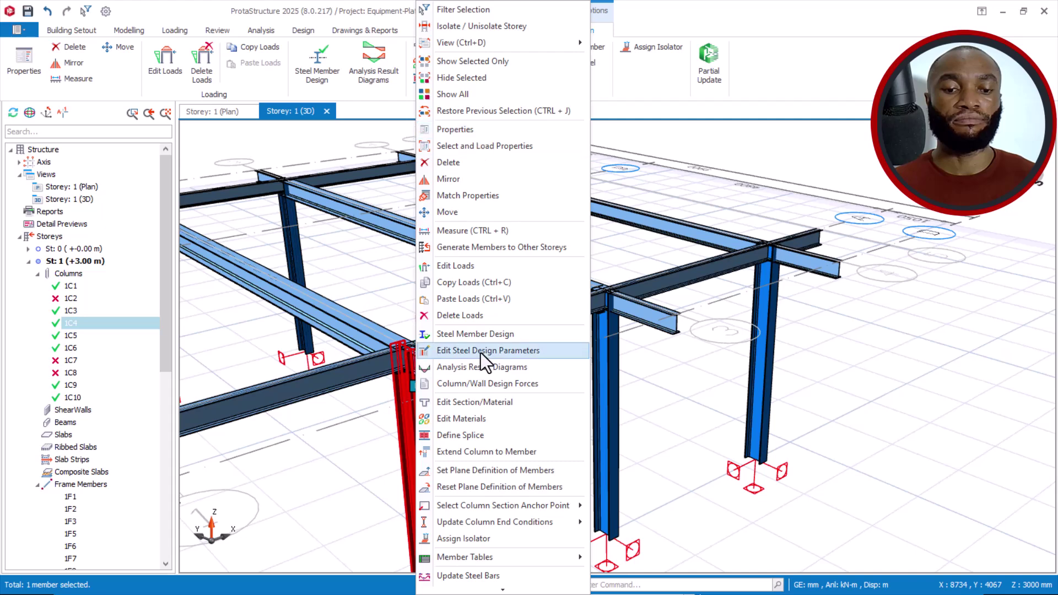
left_click(477, 266)
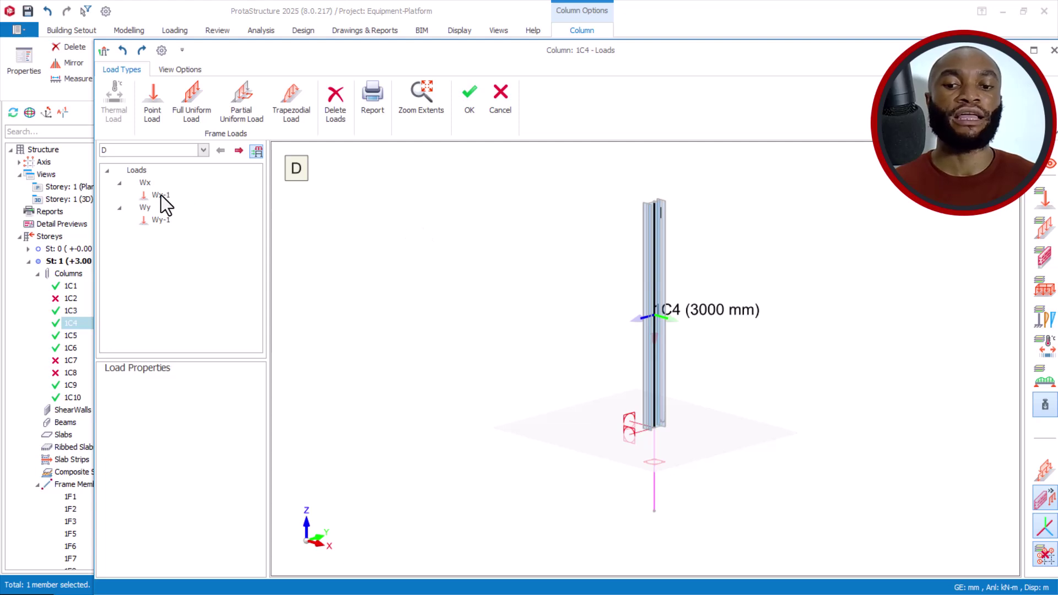
left_click(161, 195)
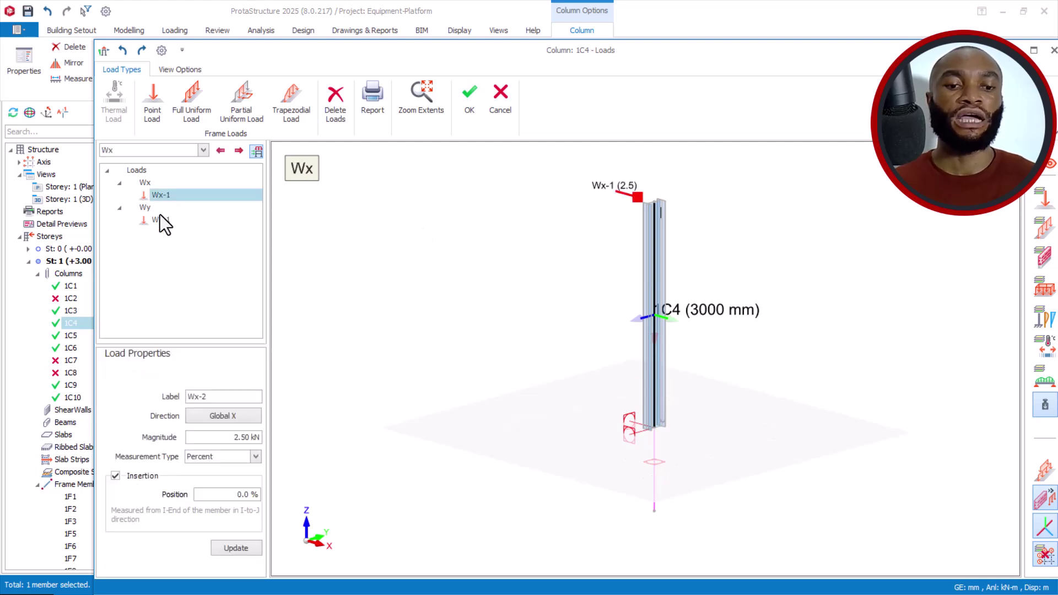
left_click(159, 222)
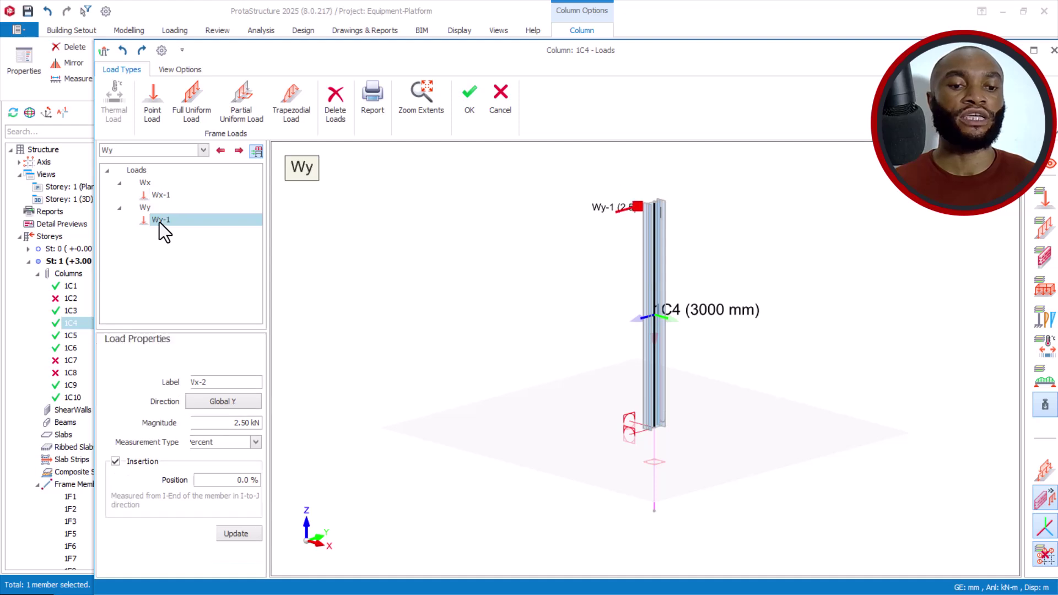
scroll(654, 194, "up", 5)
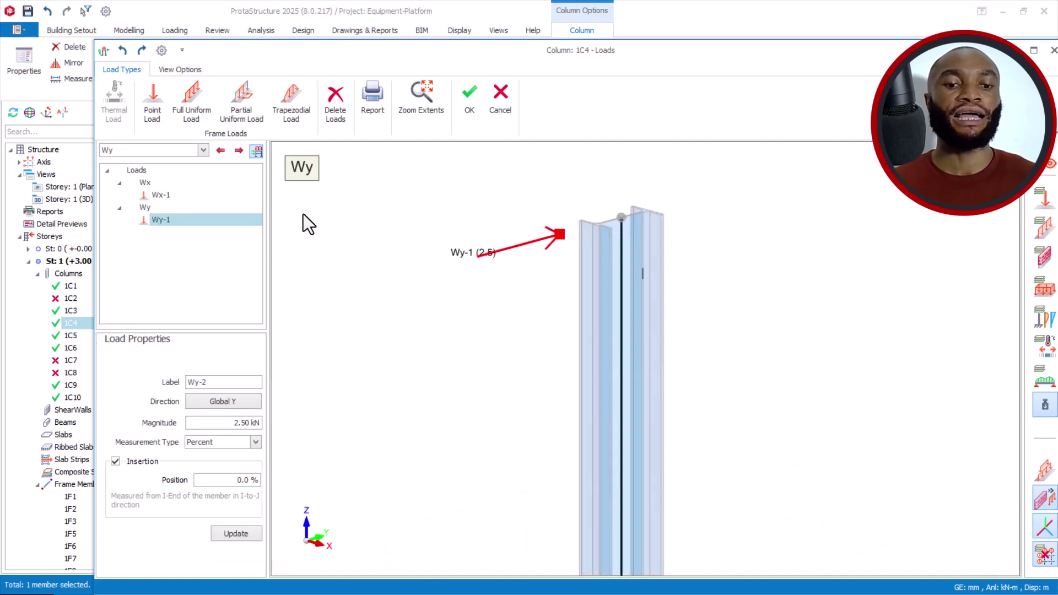
left_click(160, 196)
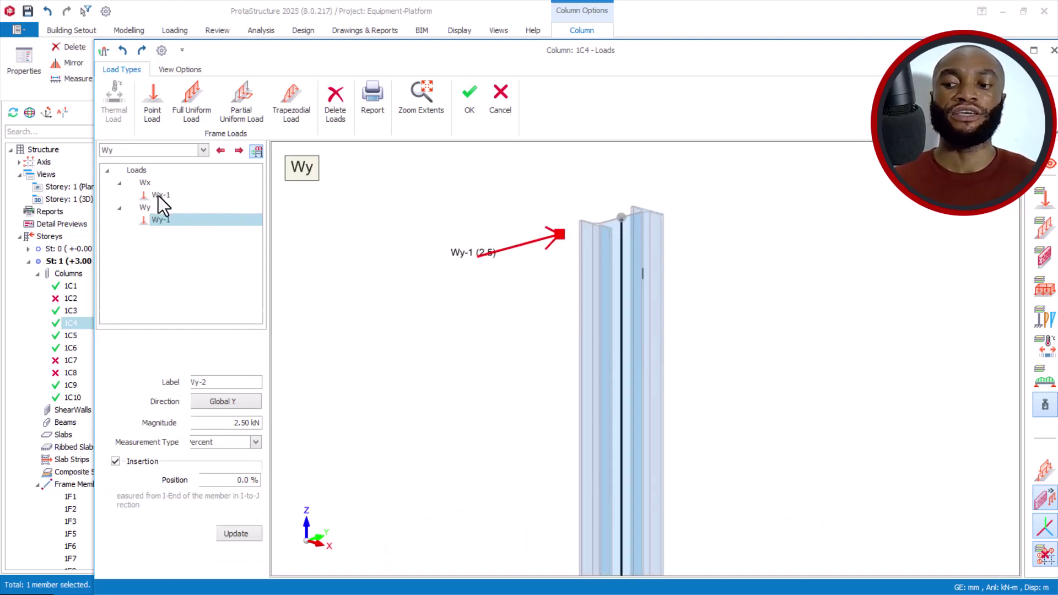